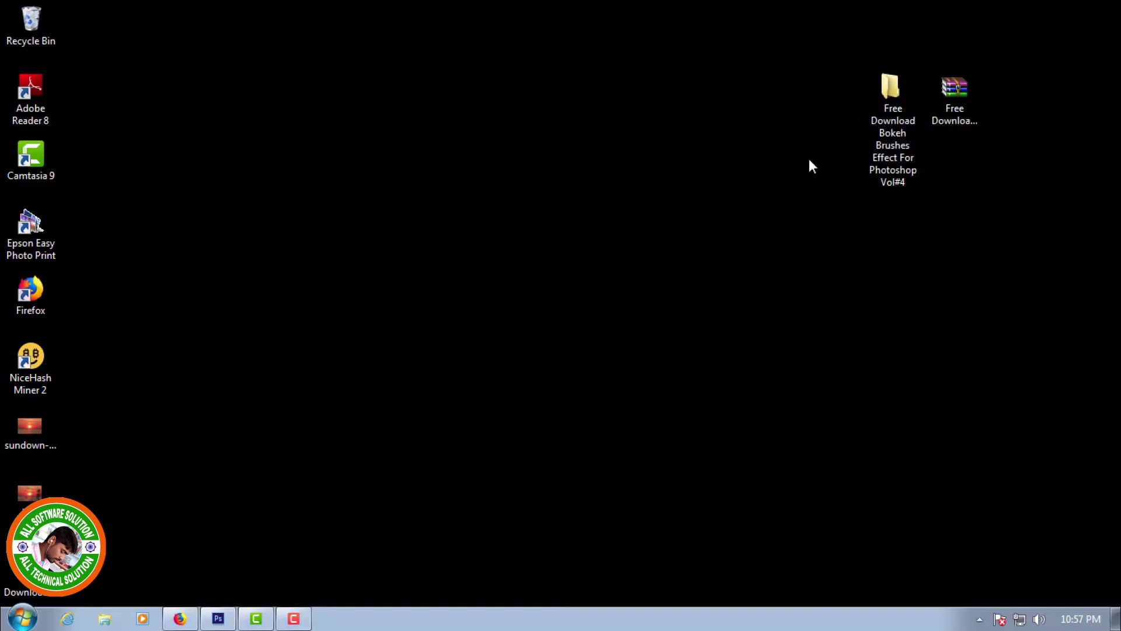
Browse the extracted bokeh brushes folder, previewing its sample images and locating the brush file
right_click(953, 106)
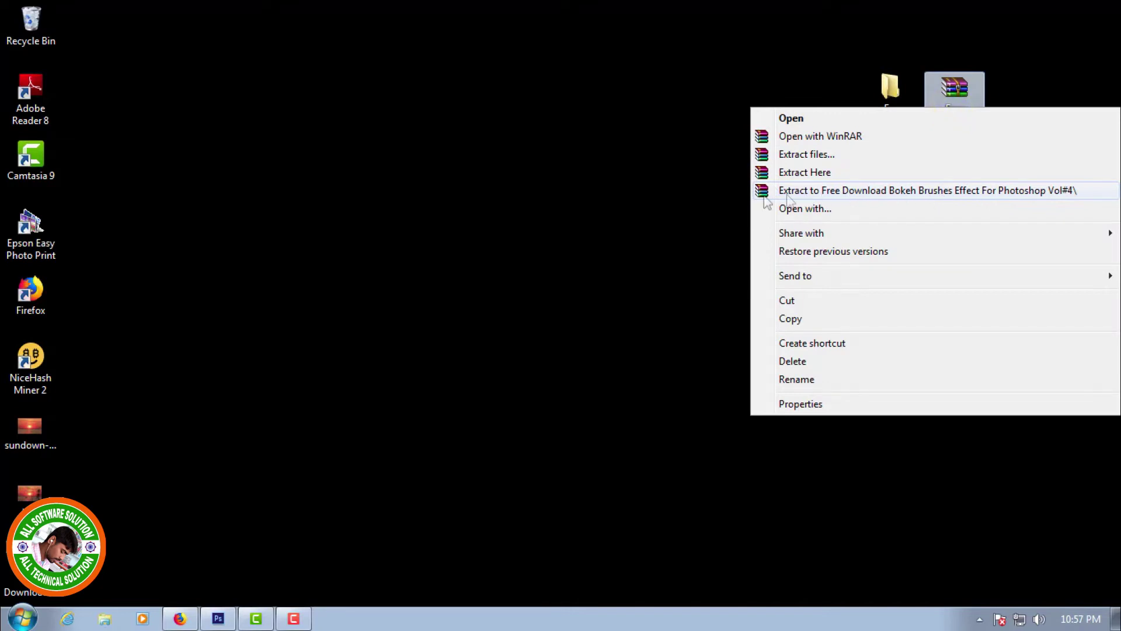
left_click(686, 202)
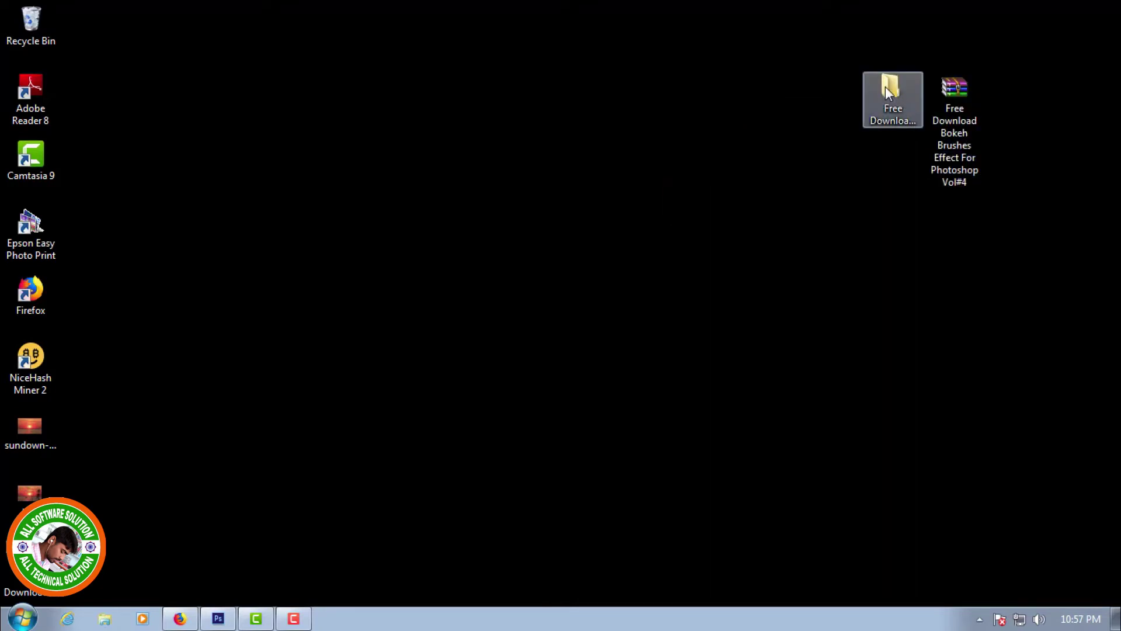
double_click(885, 87)
left_click_drag(474, 137, 783, 151)
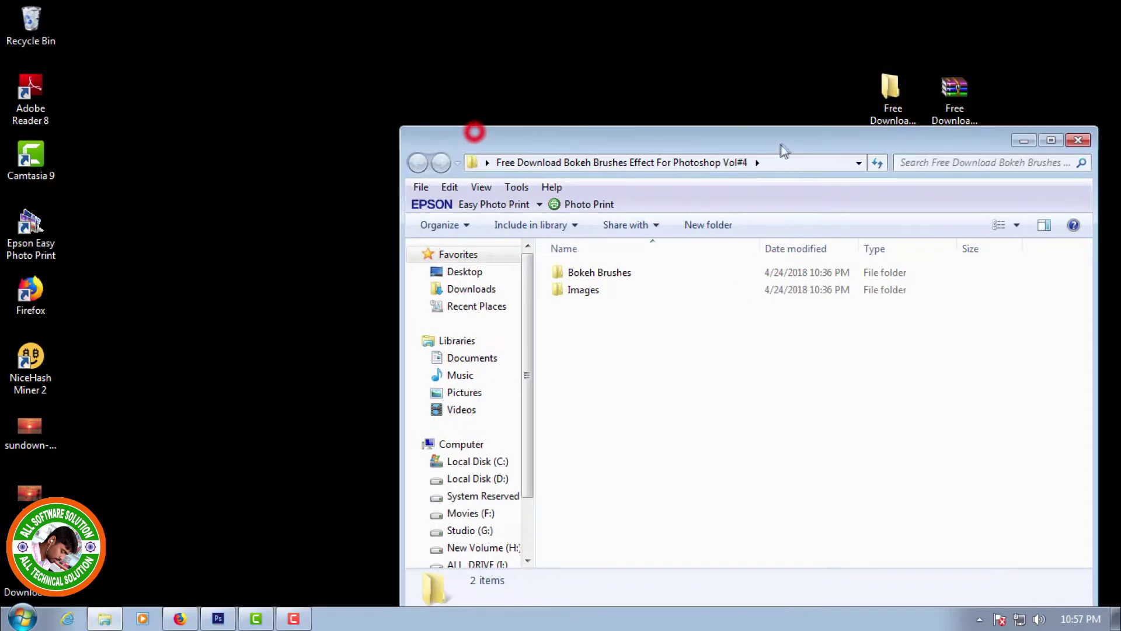
left_click(584, 290)
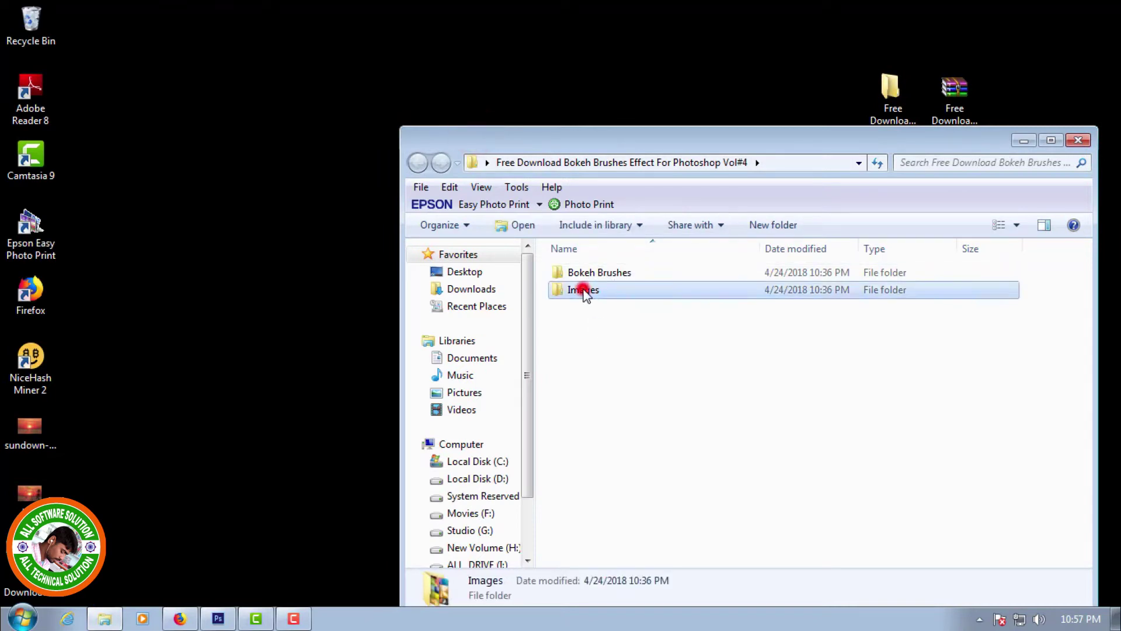
double_click(584, 290)
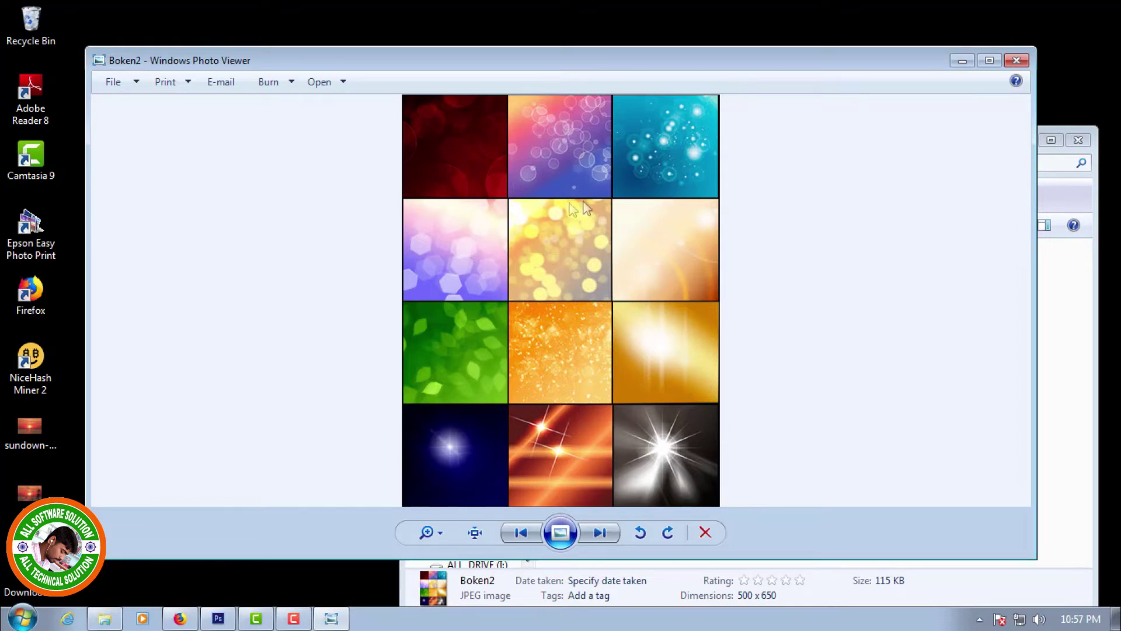
left_click(594, 533)
left_click(1016, 60)
left_click(416, 162)
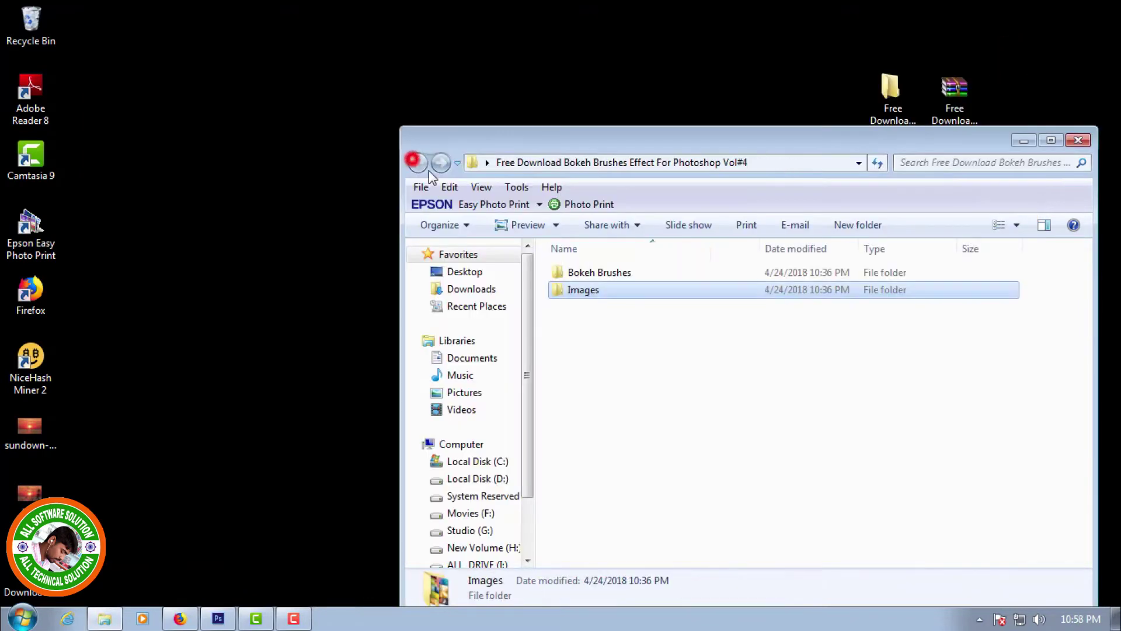
double_click(624, 275)
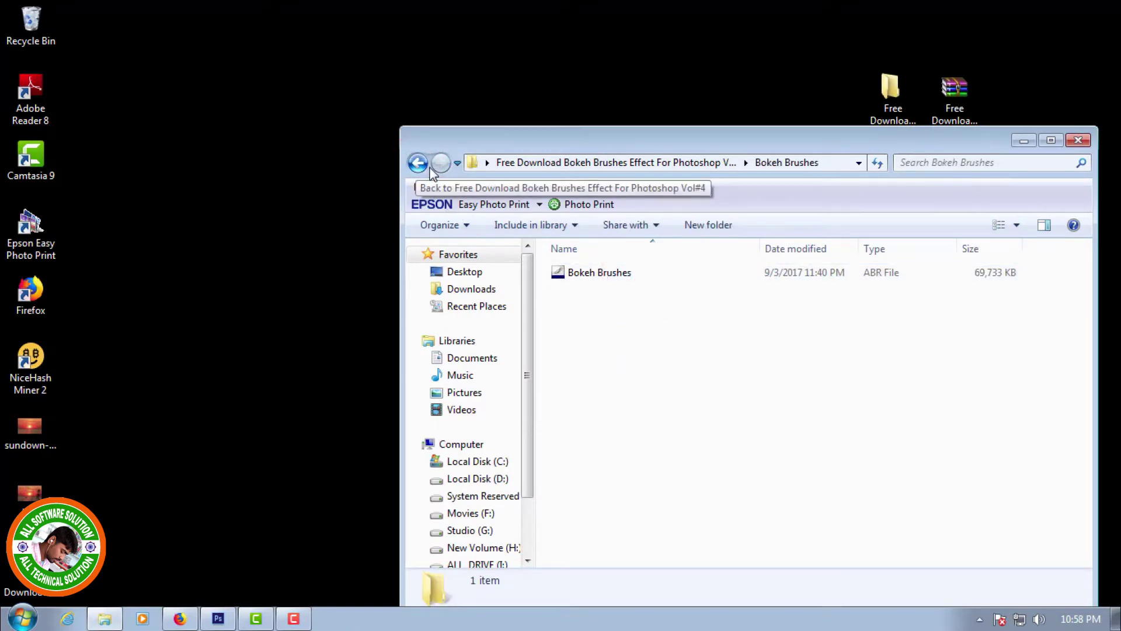
left_click(1077, 142)
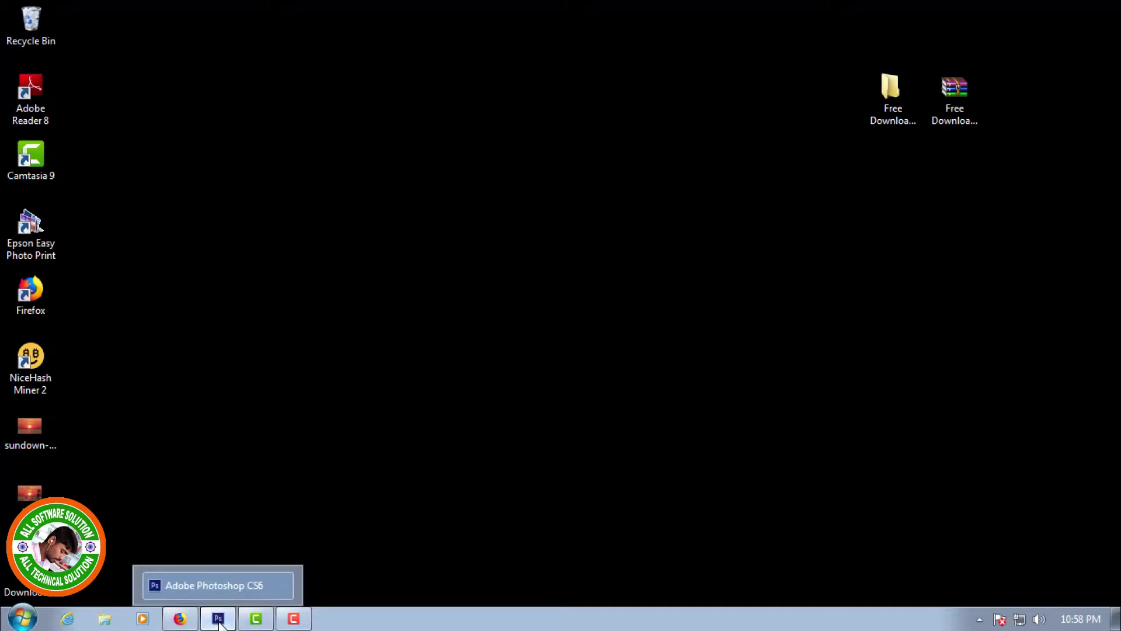
Open the Preset Manager in Photoshop with Brushes as the preset type
left_click(218, 620)
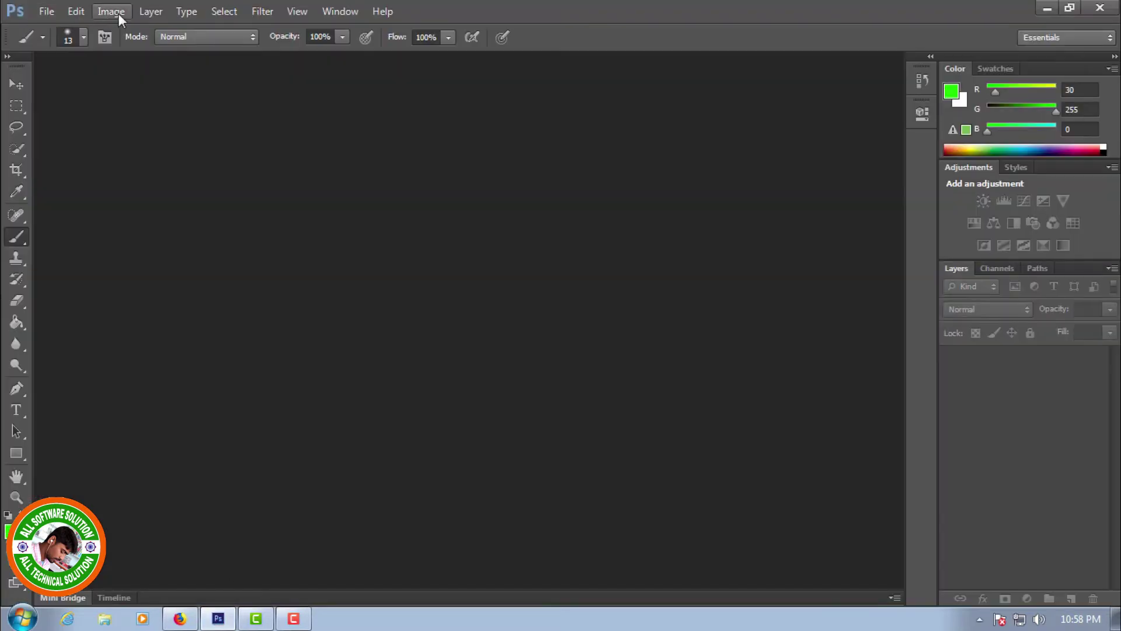
left_click(77, 12)
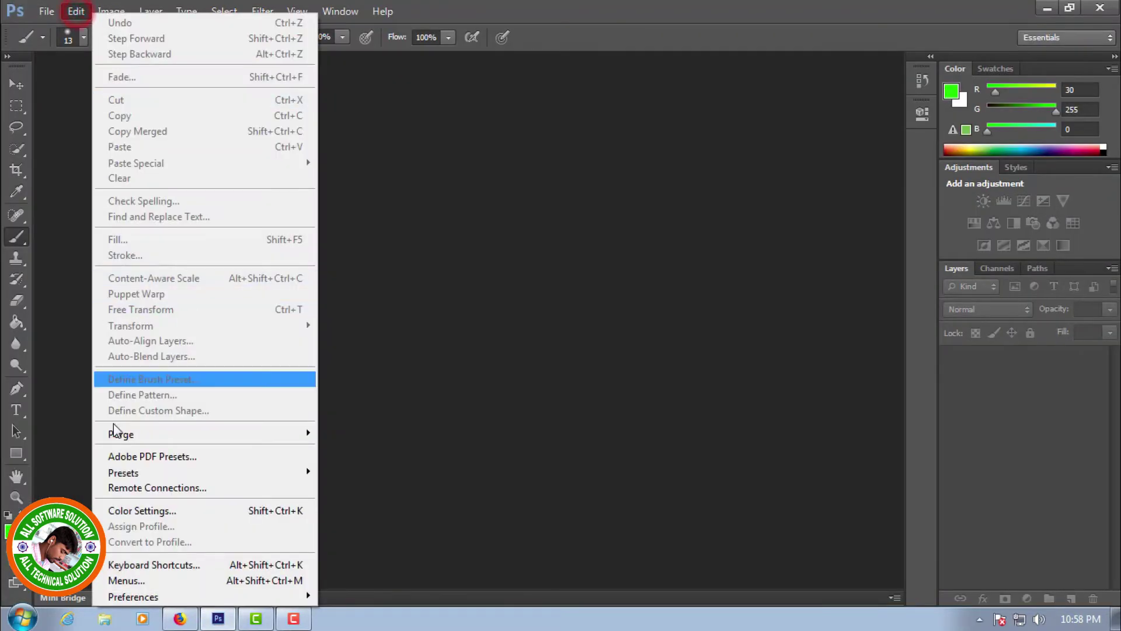
mouse_move(124, 472)
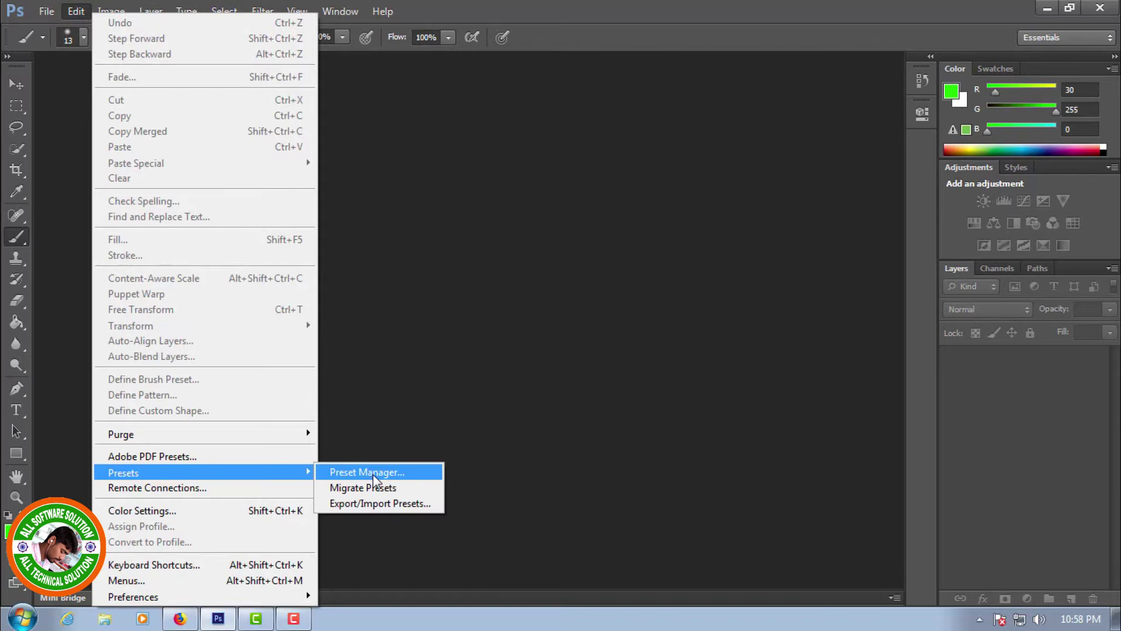
left_click(372, 473)
left_click(498, 122)
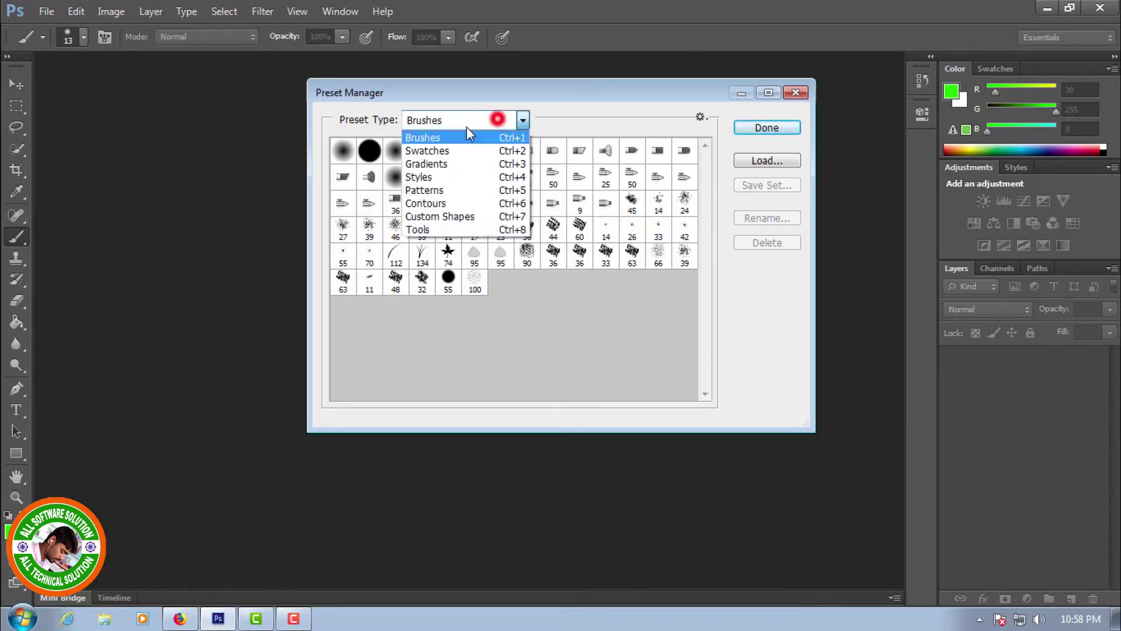
left_click(515, 354)
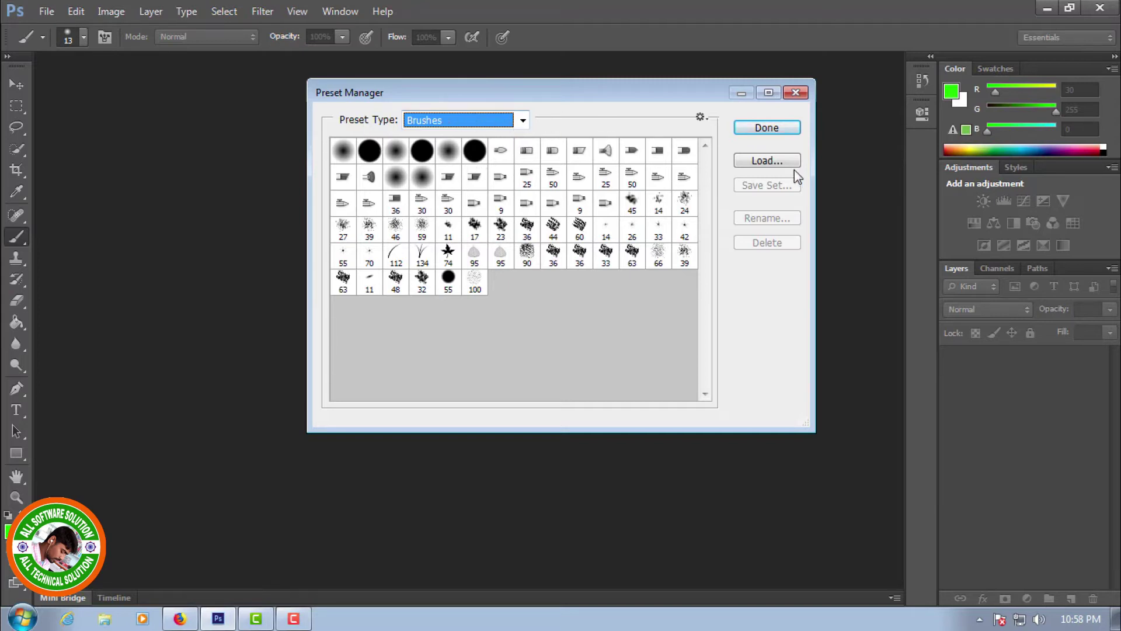
Load Bokeh Brushes.abr from the desktop's extracted Bokeh Brushes folder and close the manager
left_click(776, 165)
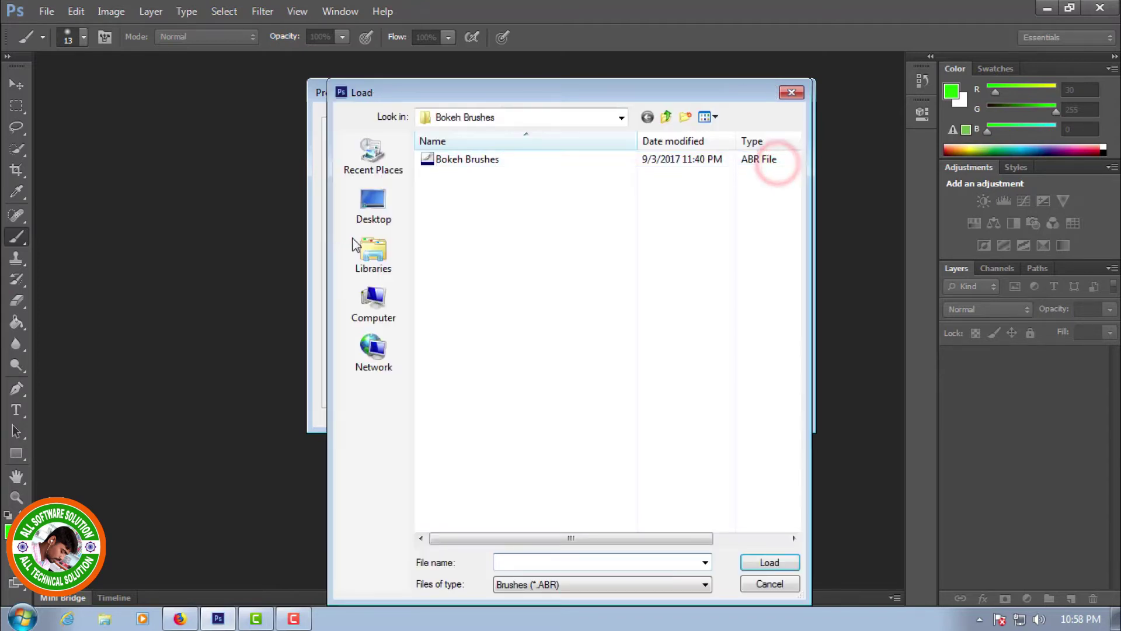
left_click(380, 211)
left_click(523, 243)
double_click(512, 246)
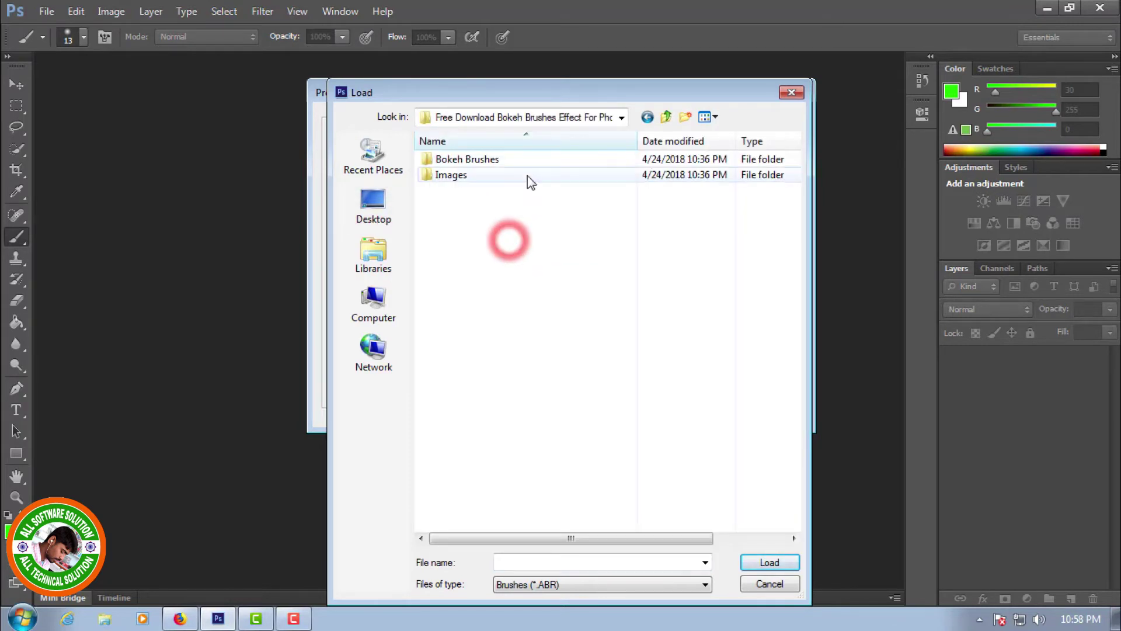
double_click(467, 160)
left_click(462, 161)
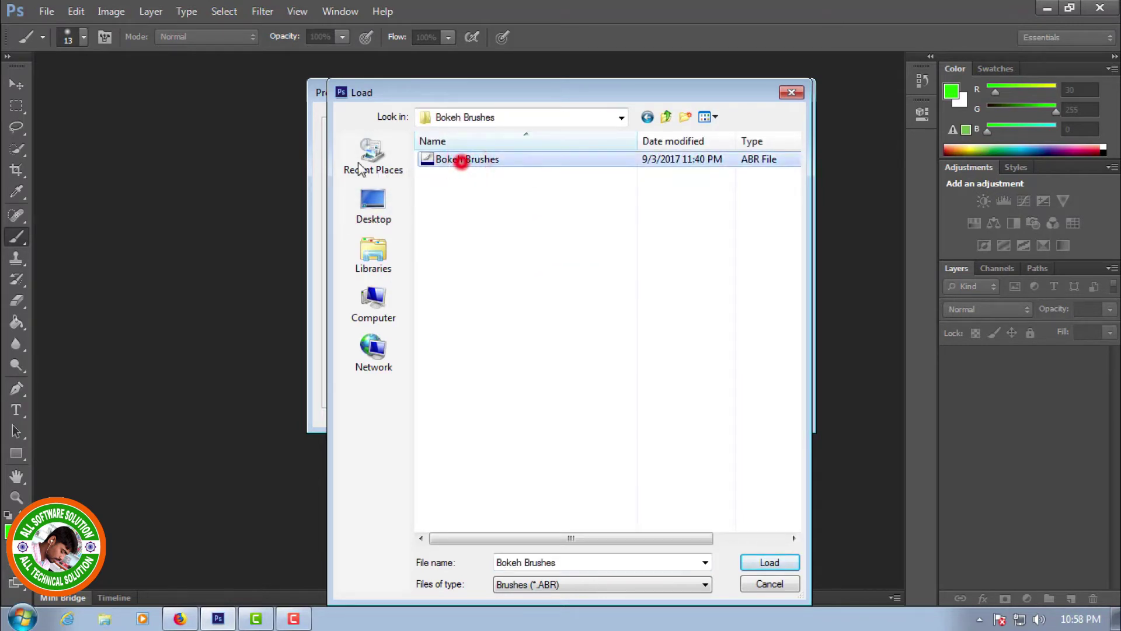
left_click(770, 562)
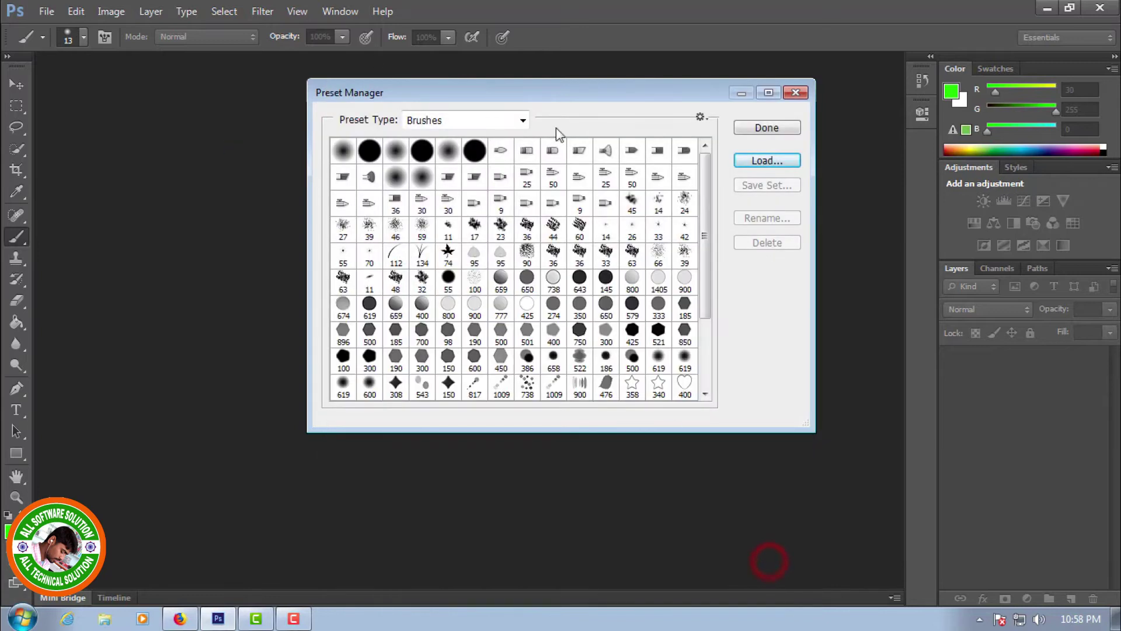
left_click(773, 129)
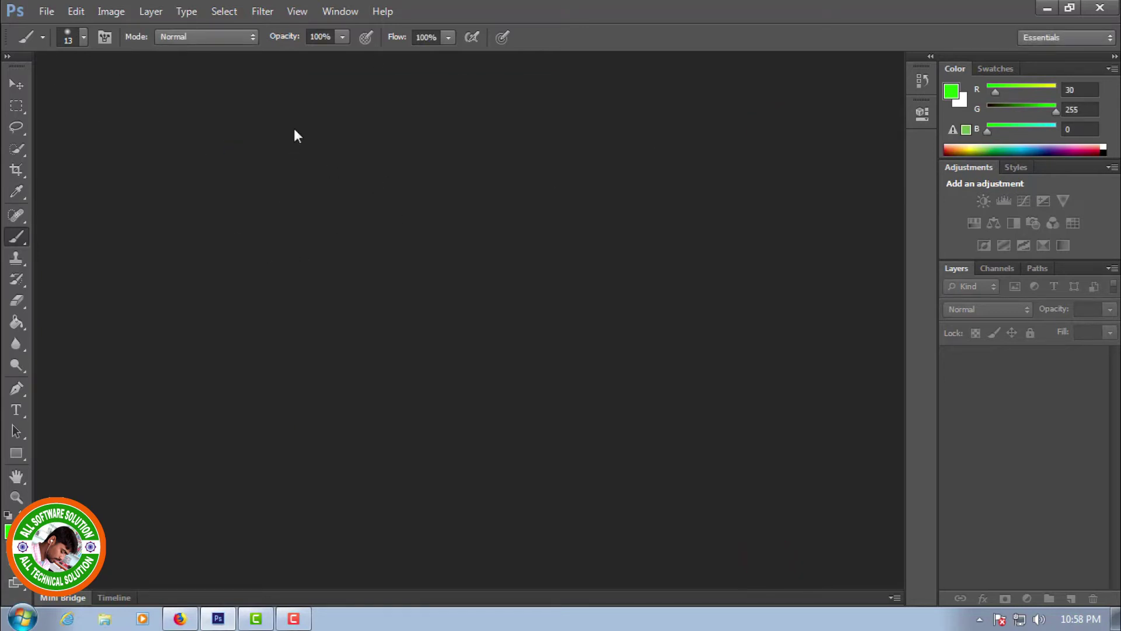
Create a new Photo-preset document 7 inches wide at 300 ppi, then pick the Paint Bucket
left_click(46, 13)
left_click(72, 27)
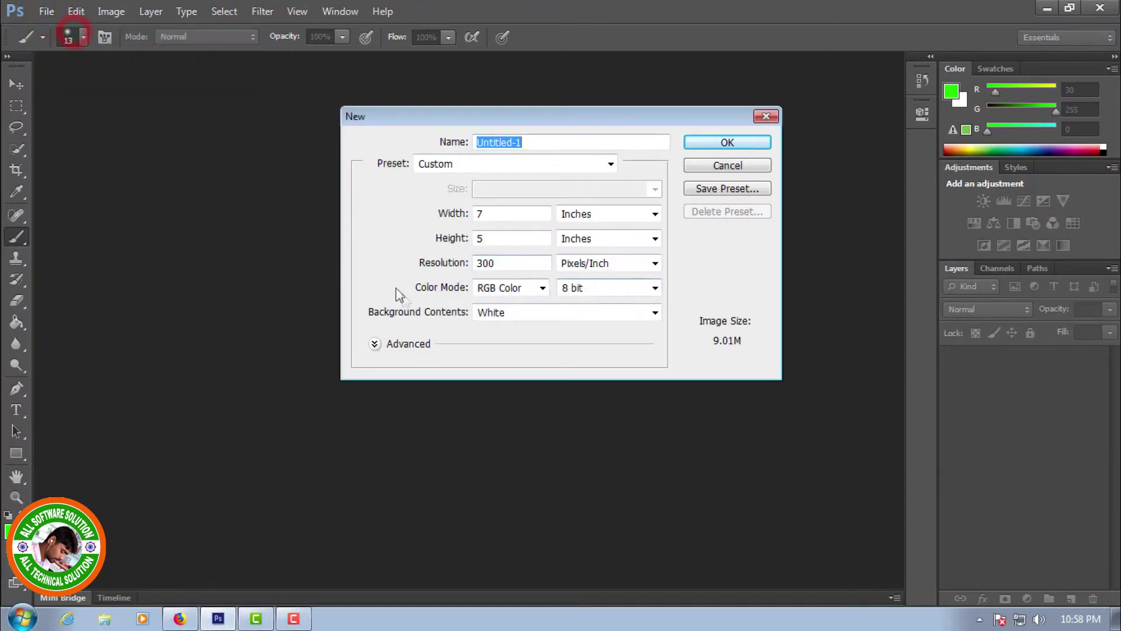
left_click(533, 165)
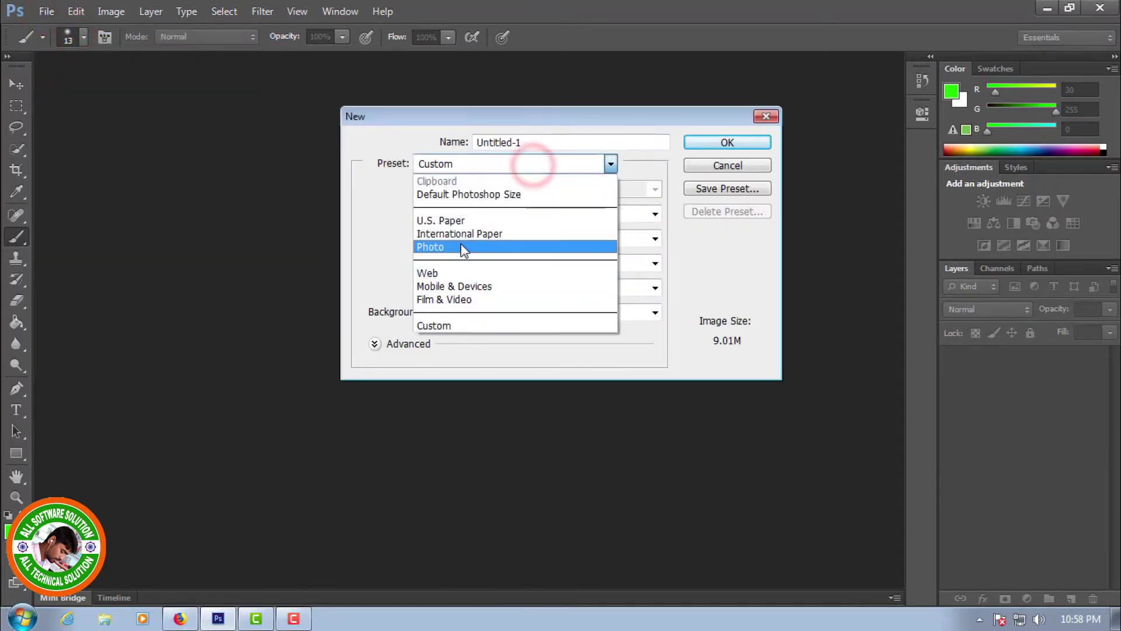
left_click(460, 244)
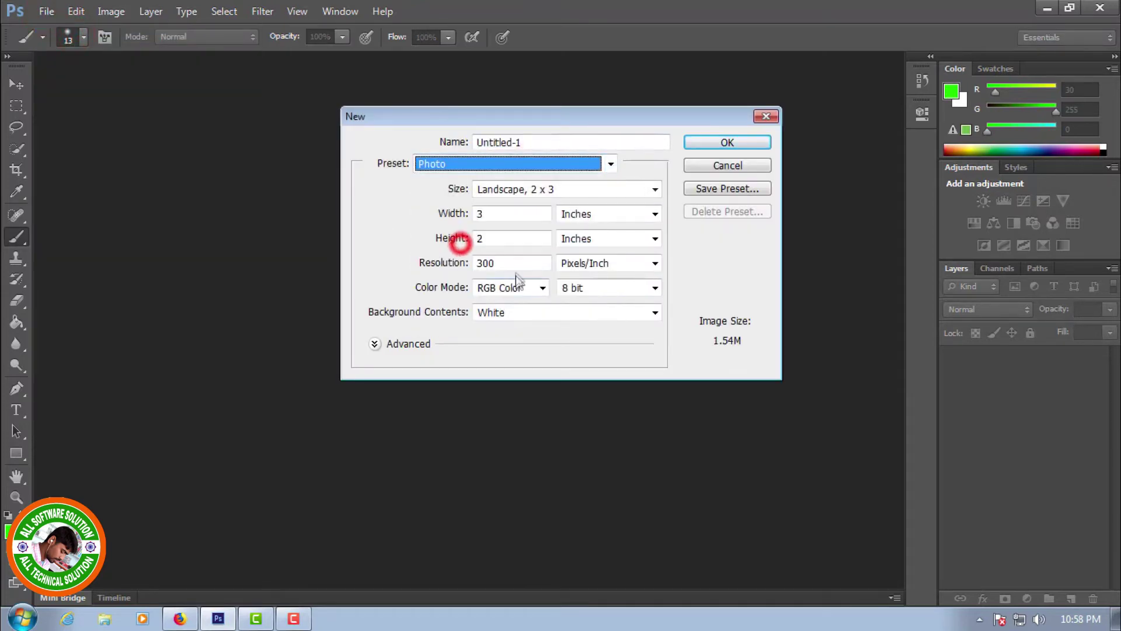
double_click(494, 216)
type("7")
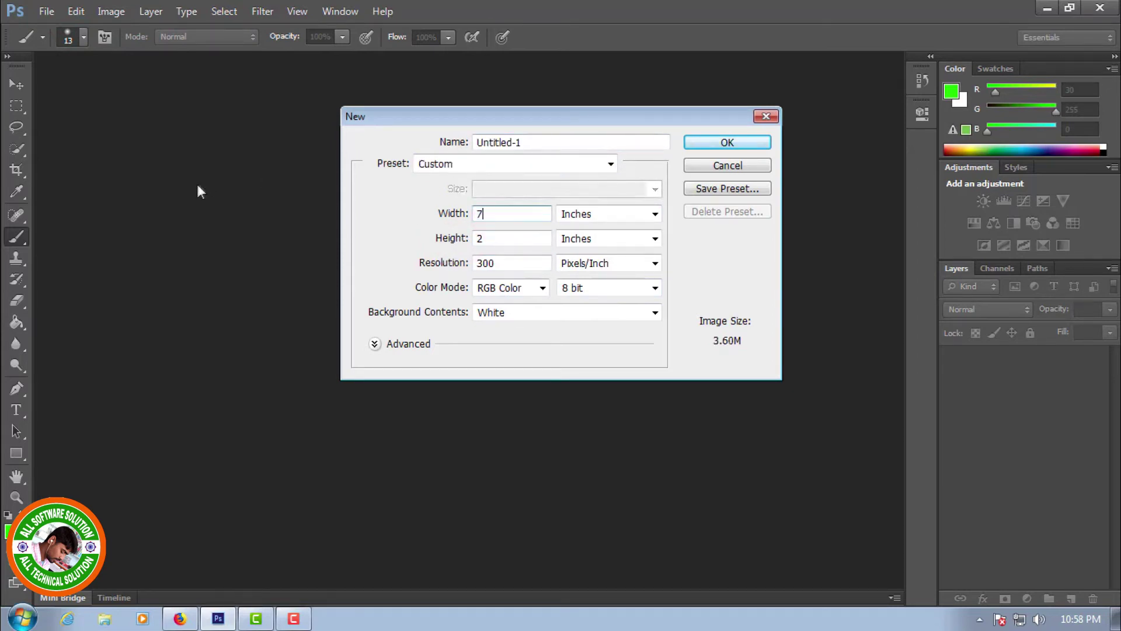
type("5")
left_click(720, 143)
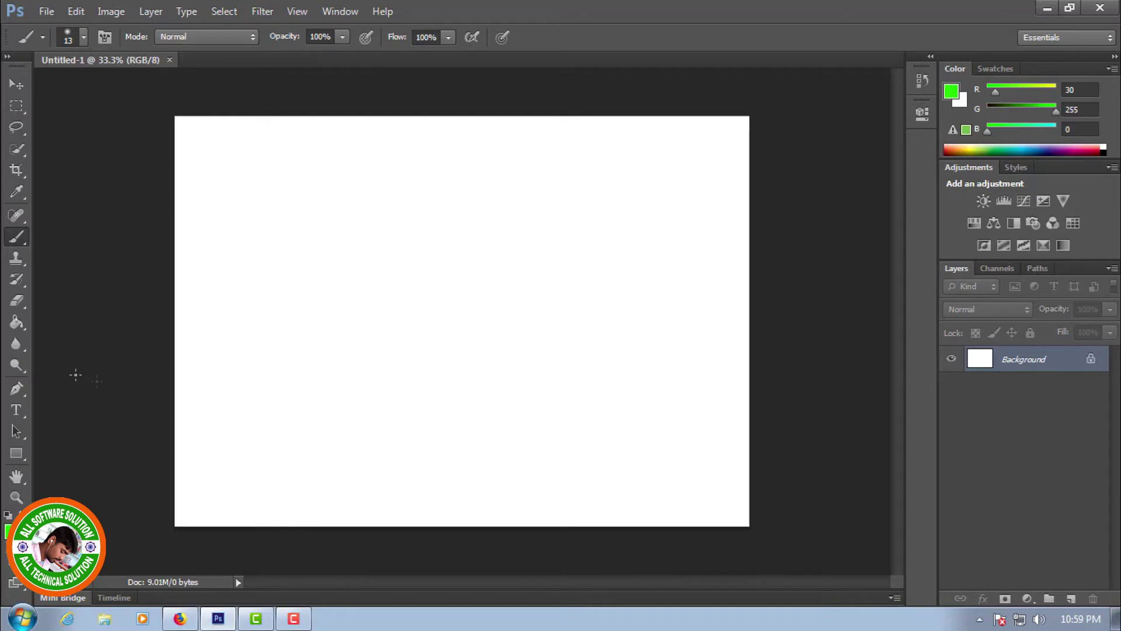
left_click(17, 322)
Fill the Background solid black and add an empty Layer 1 above it
left_click(8, 530)
left_click_drag(414, 314, 550, 356)
left_click(756, 138)
left_click(507, 265)
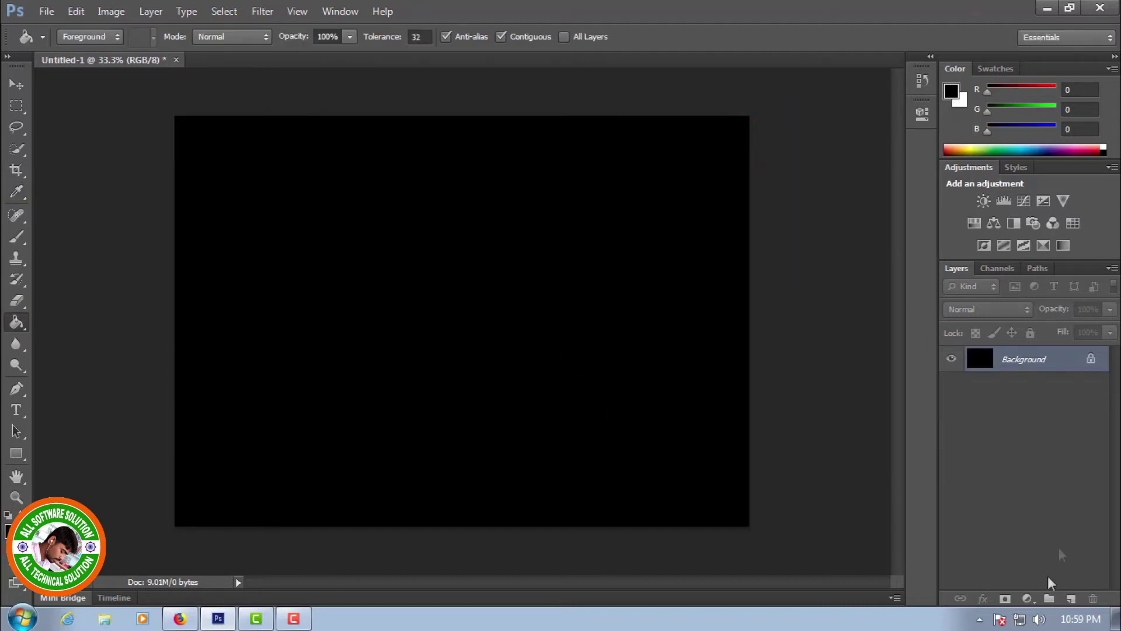
left_click(1072, 598)
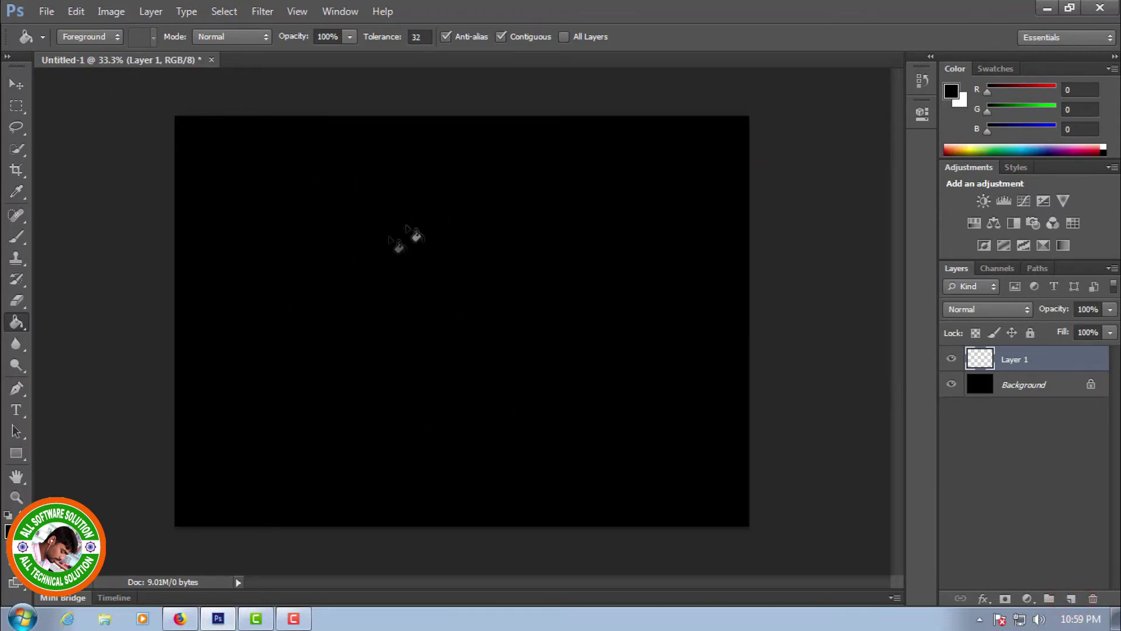
left_click(15, 237)
Select the large bokeh scatter brush from the Brush Preset picker
left_click(84, 39)
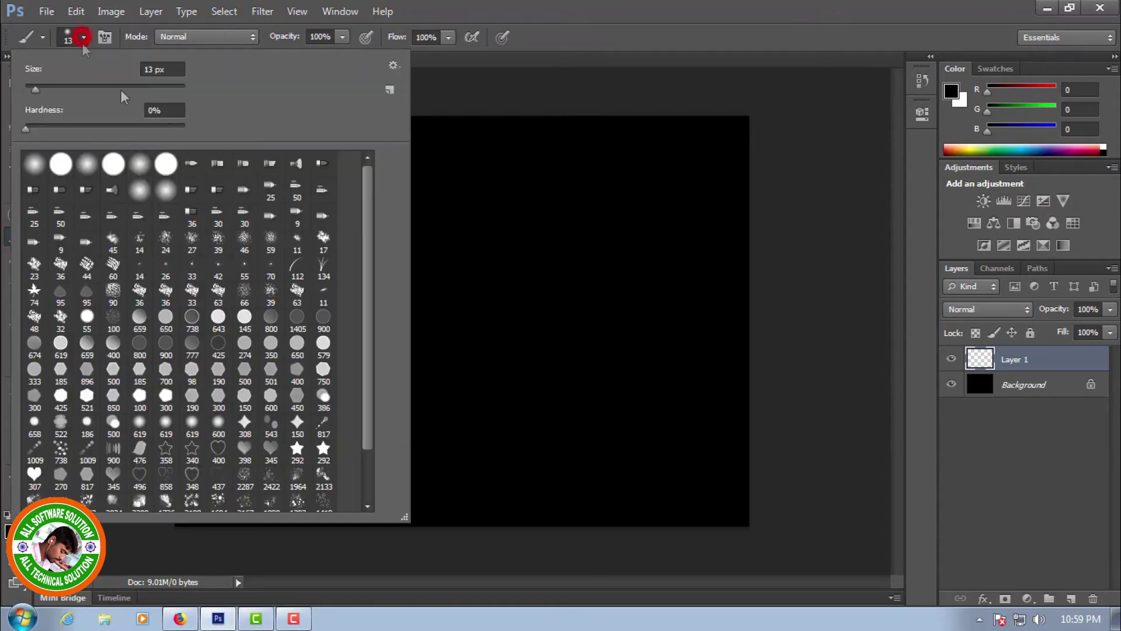
left_click_drag(368, 303, 364, 346)
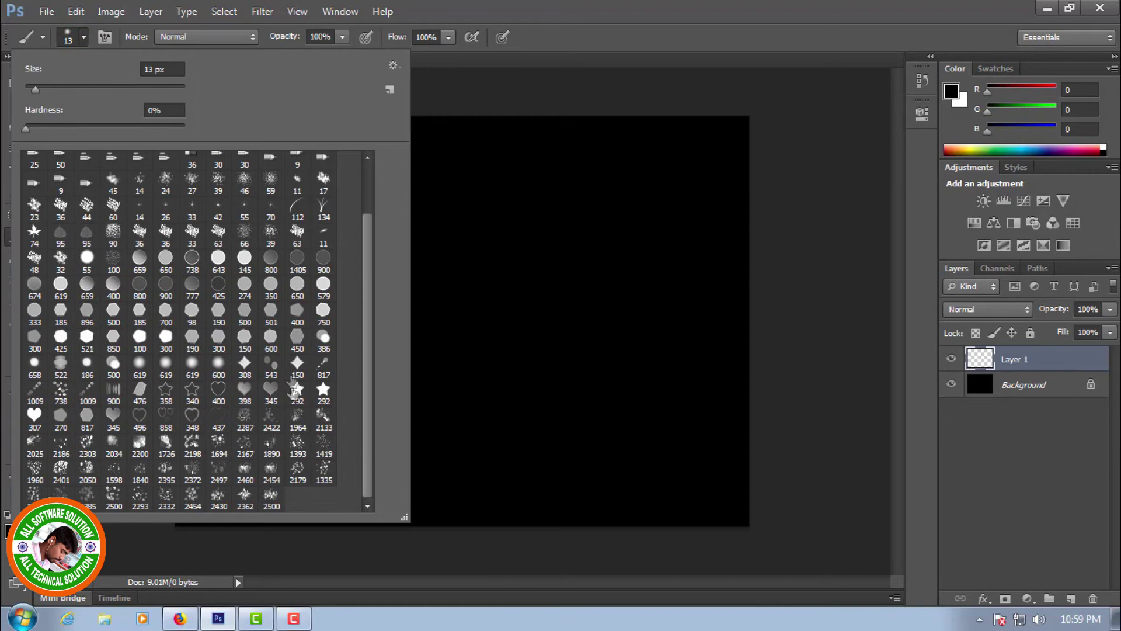
left_click(368, 427)
double_click(251, 499)
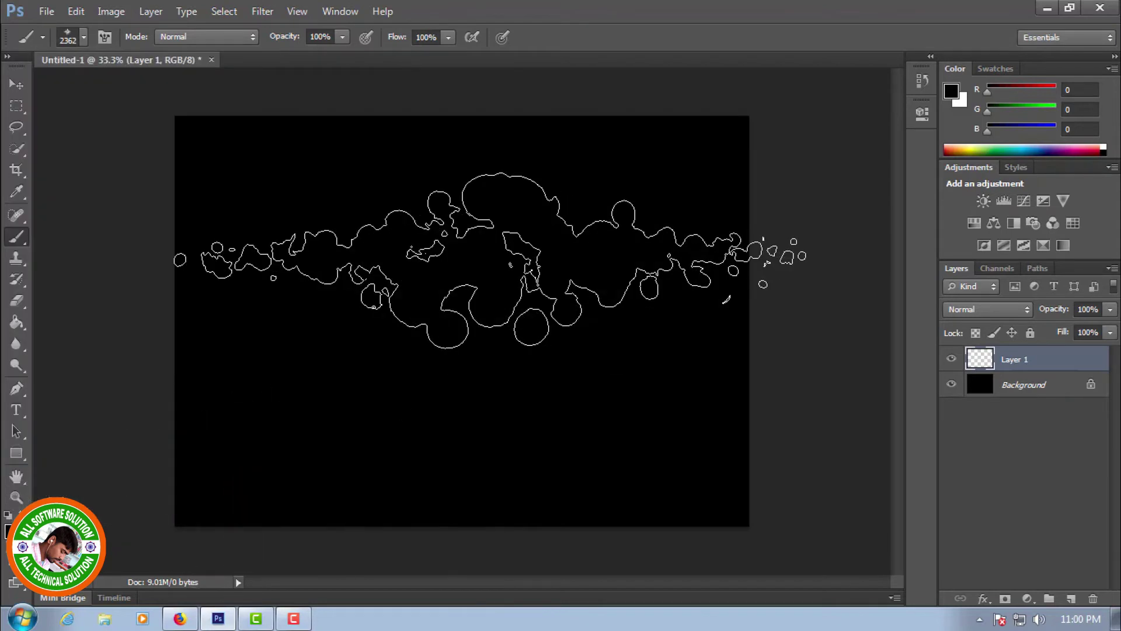
Set the foreground to bright green, shrink the brush, and paint bokeh across the lower canvas
left_click(8, 527)
left_click_drag(485, 325, 515, 154)
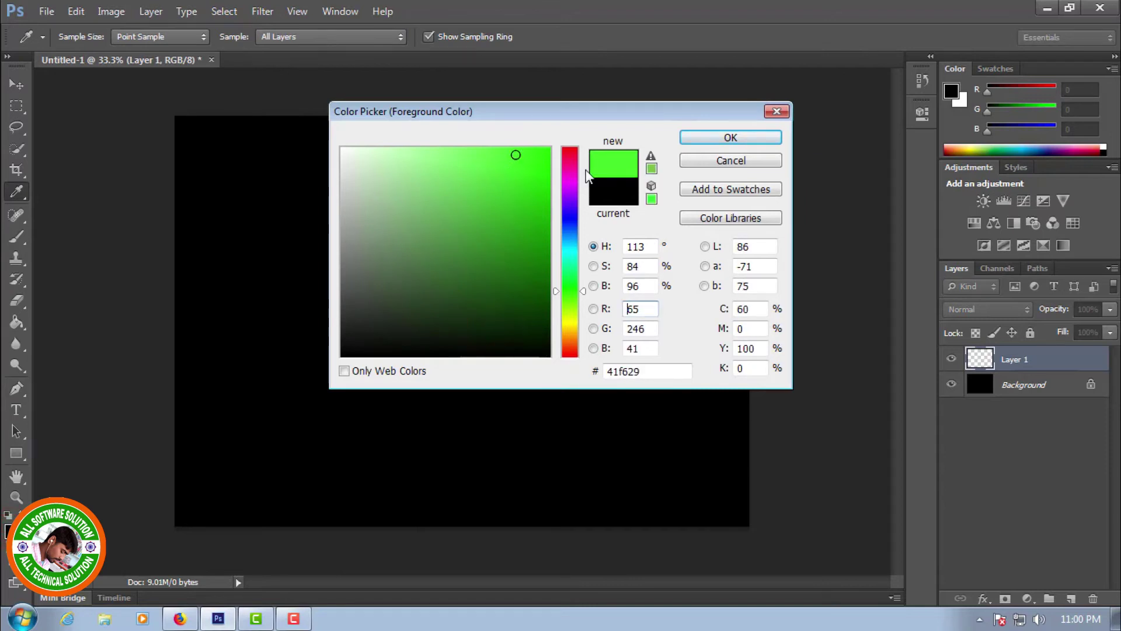
left_click(548, 151)
left_click(731, 137)
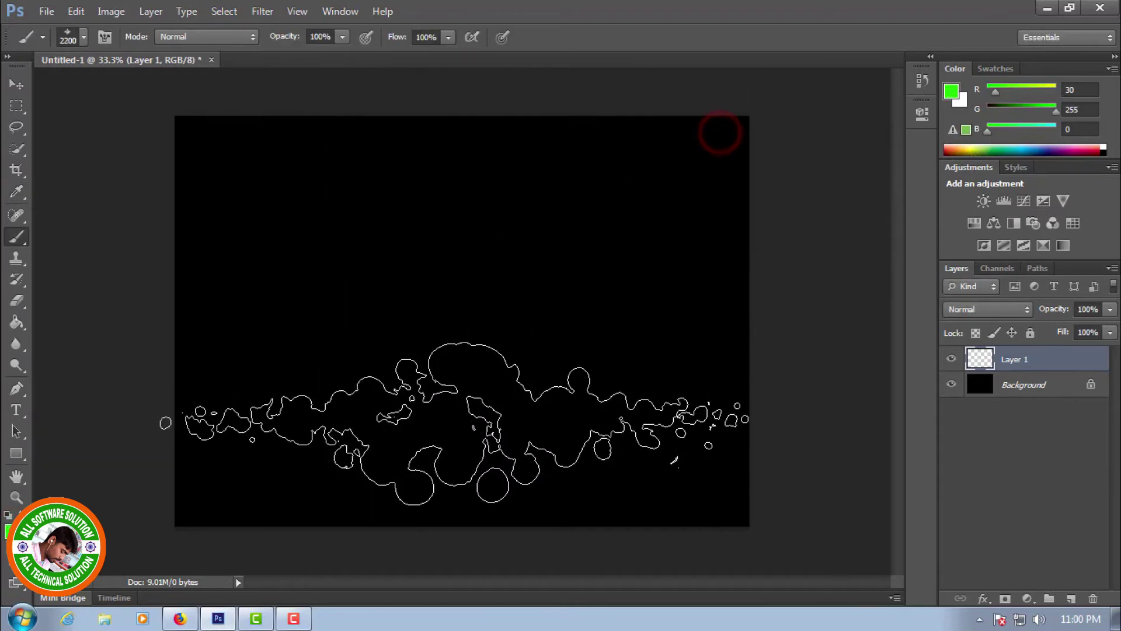
key("bracketleft")
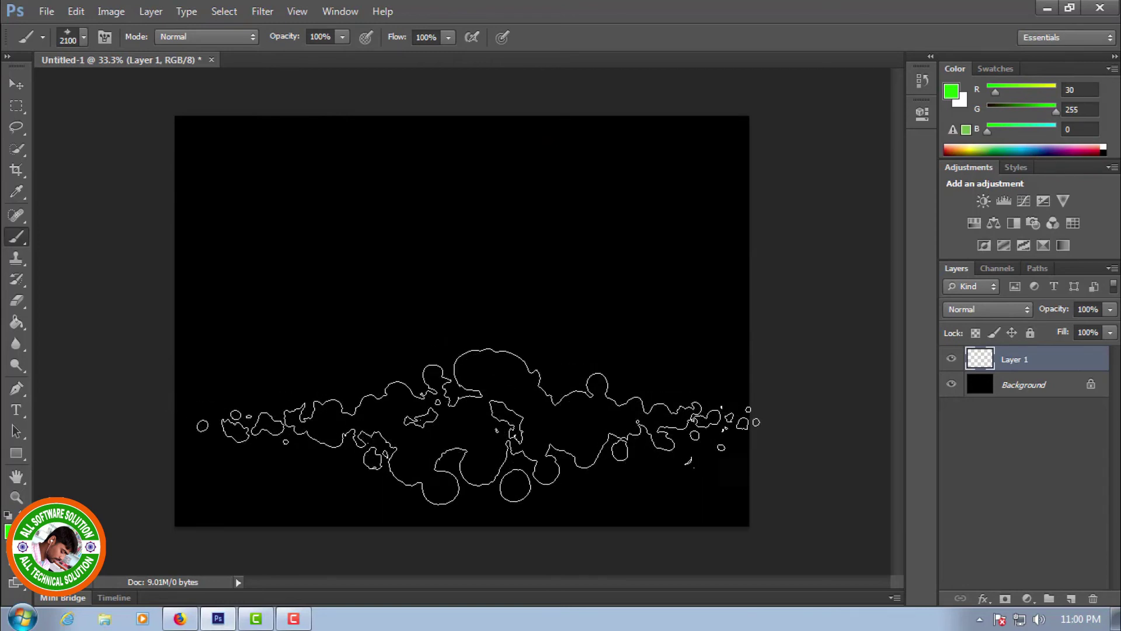
key("bracketleft")
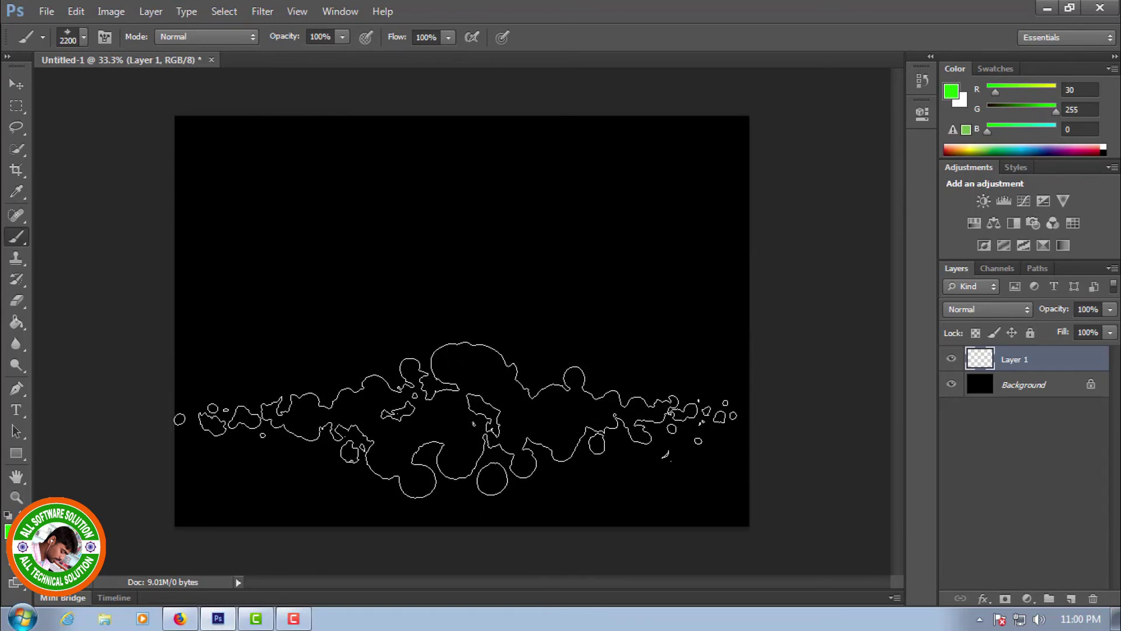
key("bracketleft")
left_click_drag(462, 425, 515, 451)
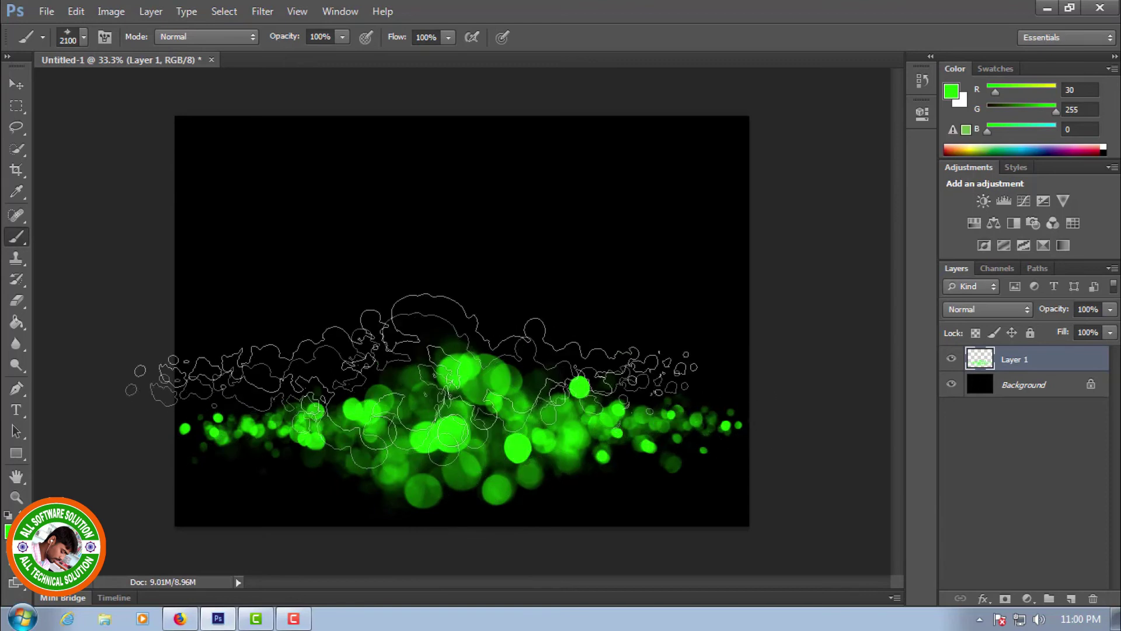
Switch to another large scattered bokeh brush and shrink it considerably
left_click(82, 38)
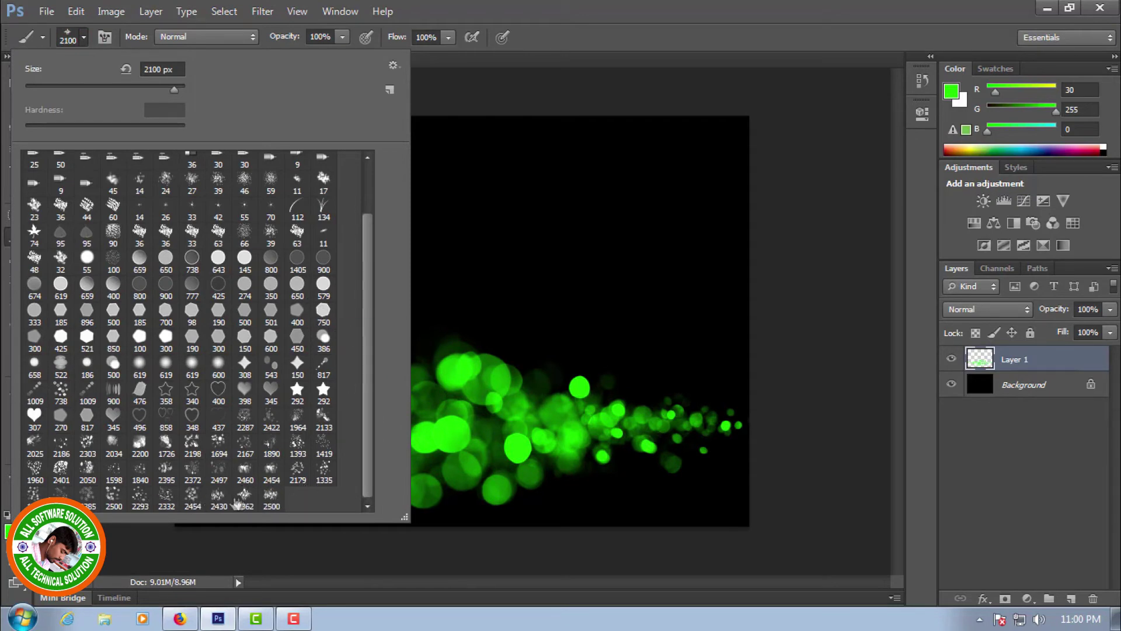
double_click(192, 501)
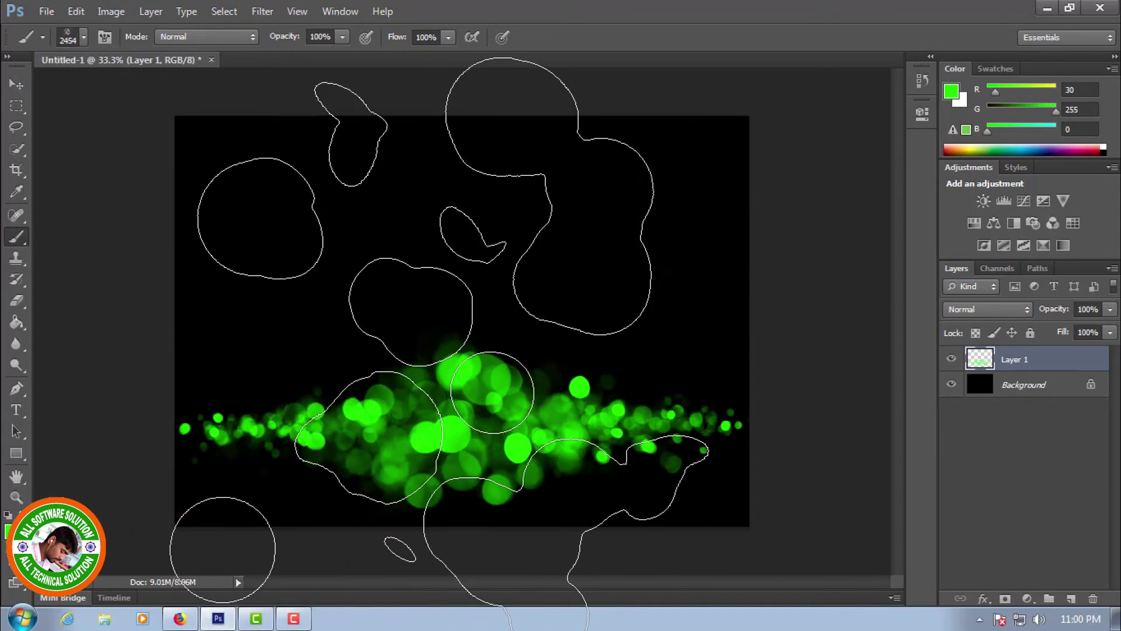
key("bracketleft")
key("bracketleft")
key("bracketleft")
key("bracketleft")
key("bracketleft")
key("bracketleft")
key("bracketleft")
key("bracketleft")
key("bracketleft")
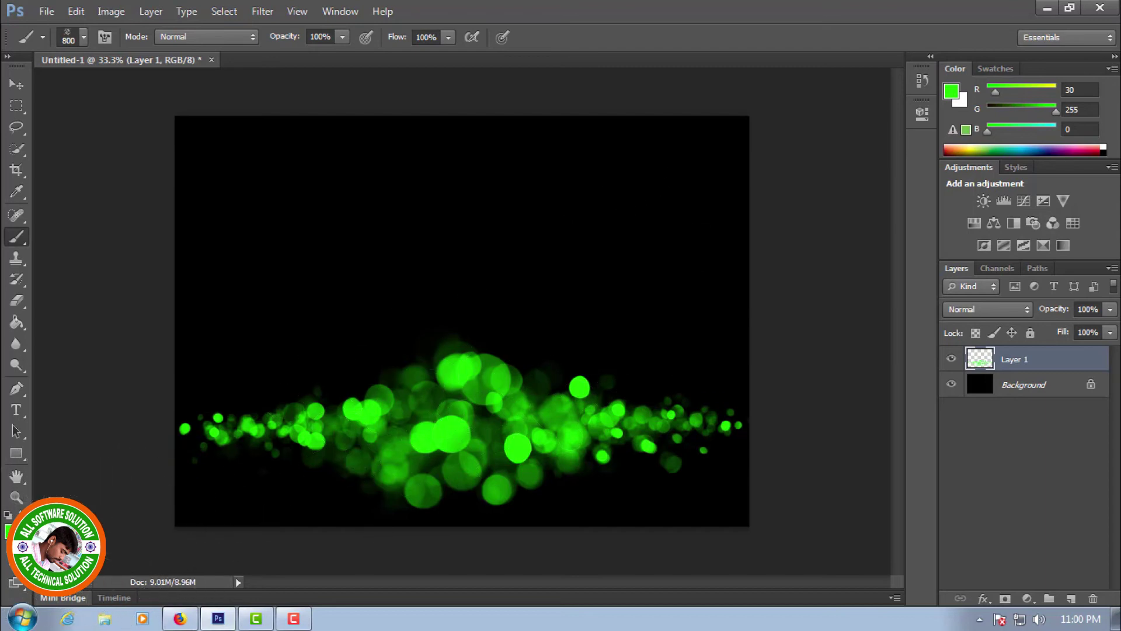
Paint blue bokeh in the upper-right canvas, then shift the foreground hue toward yellow
left_click(8, 527)
left_click_drag(572, 334, 570, 239)
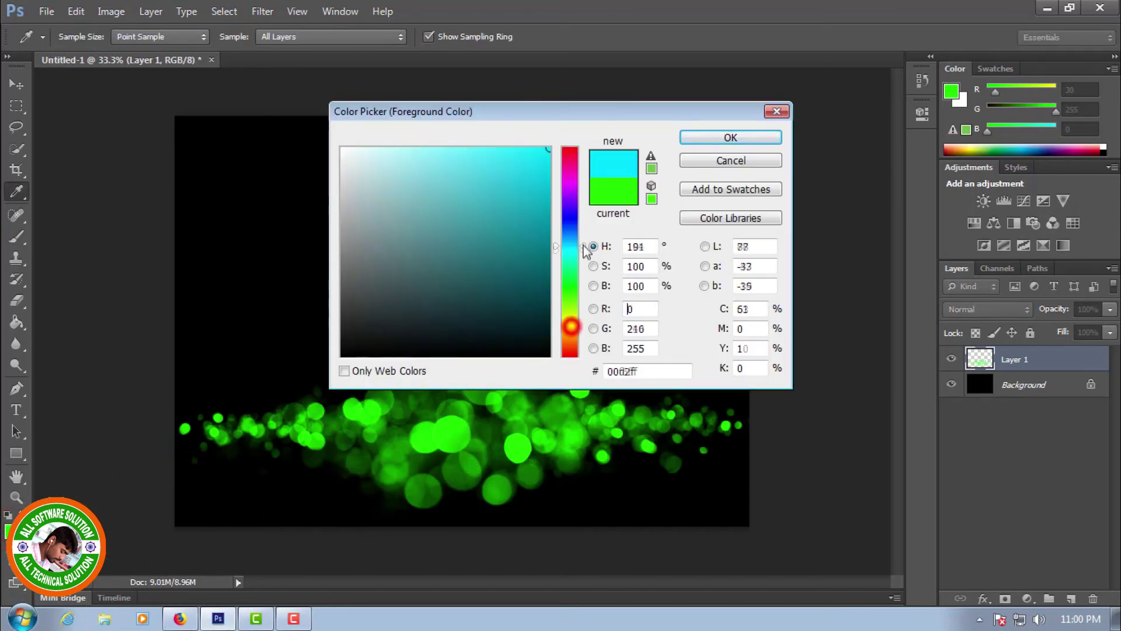
left_click(704, 138)
left_click(668, 275)
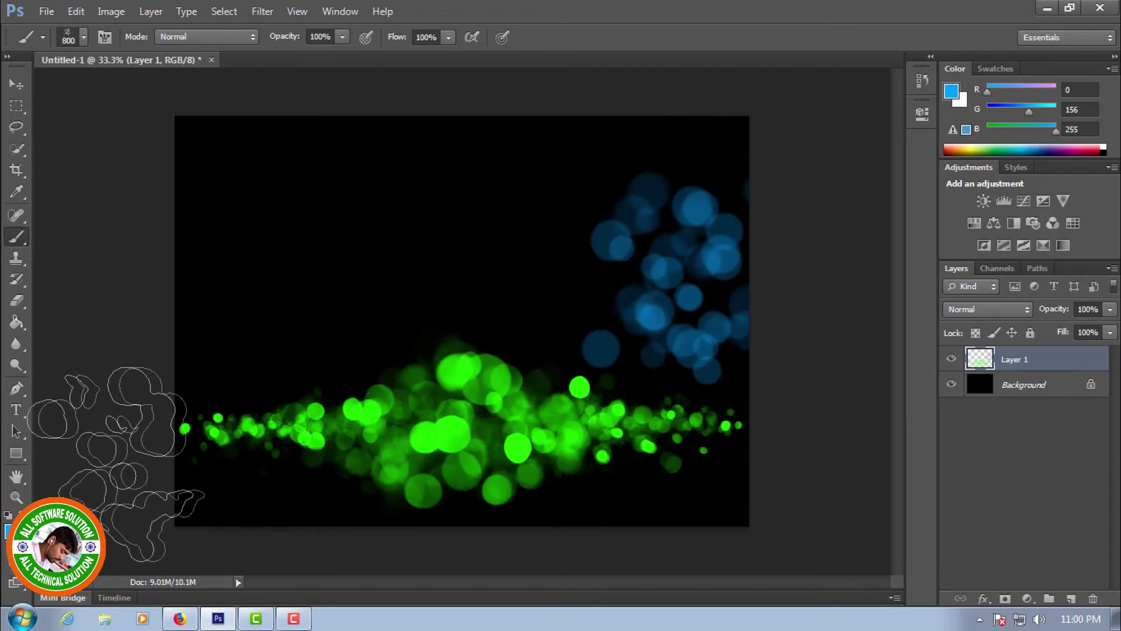
left_click(7, 529)
mouse_move(577, 349)
left_mouse_down()
mouse_move(572, 317)
mouse_move(580, 323)
left_mouse_up()
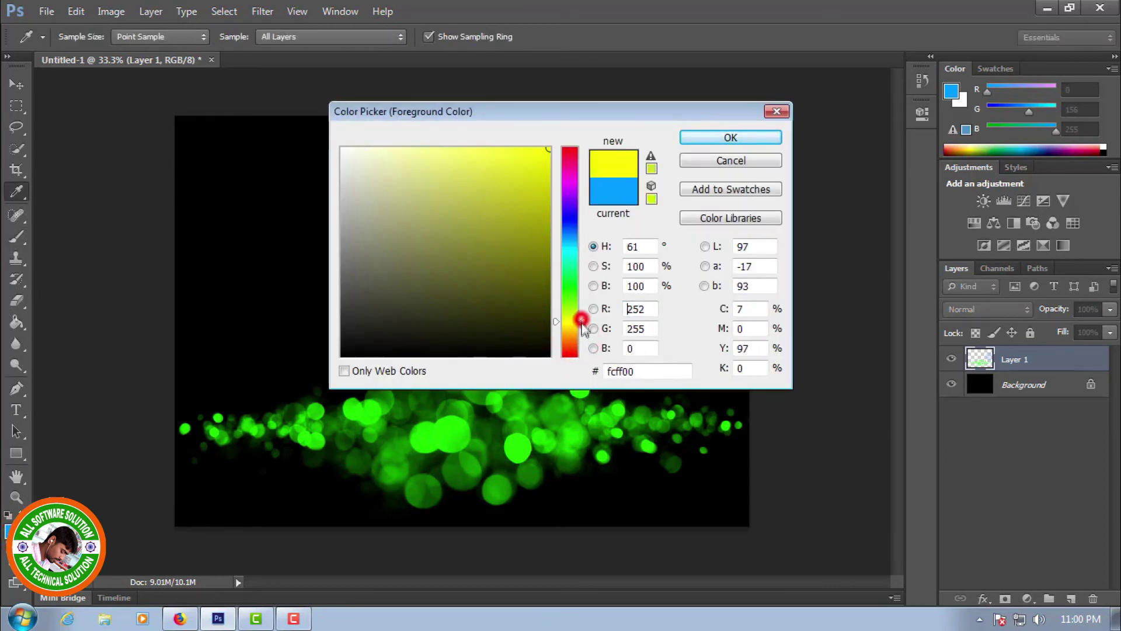
With yellow confirmed, pick the scatter bokeh brush, resize it, and paint bokeh upper left
left_click(731, 137)
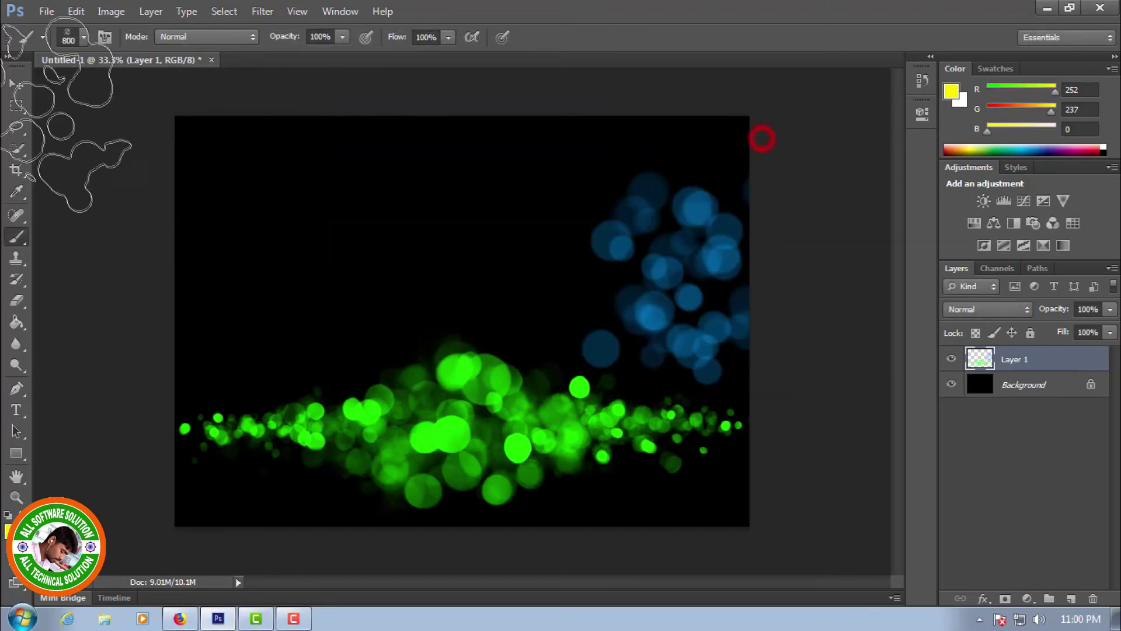
left_click(83, 36)
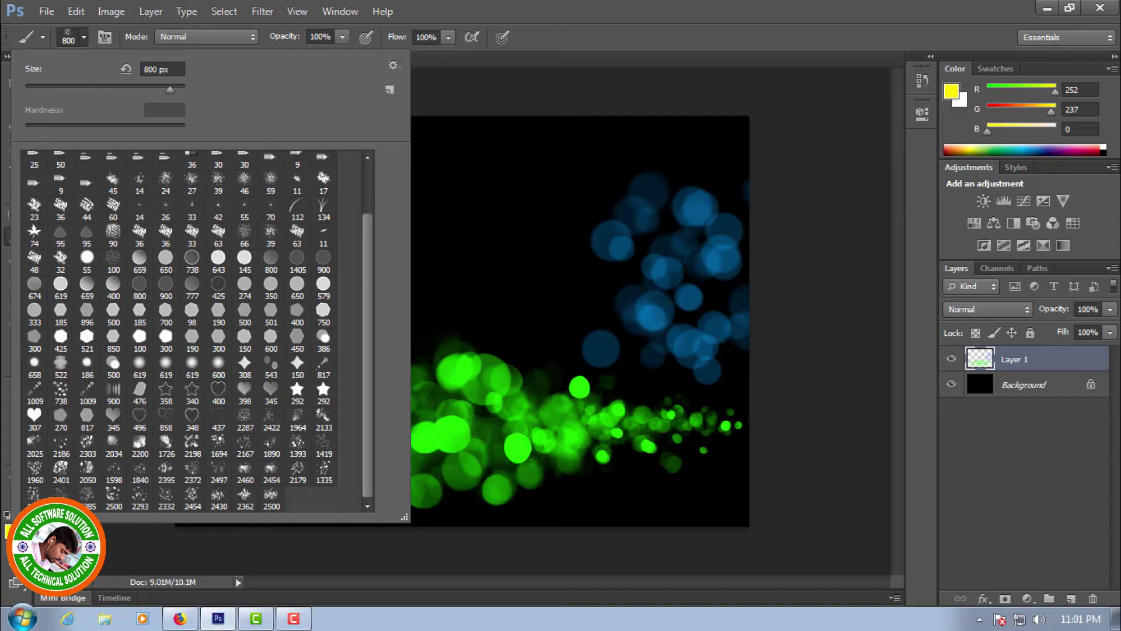
double_click(166, 496)
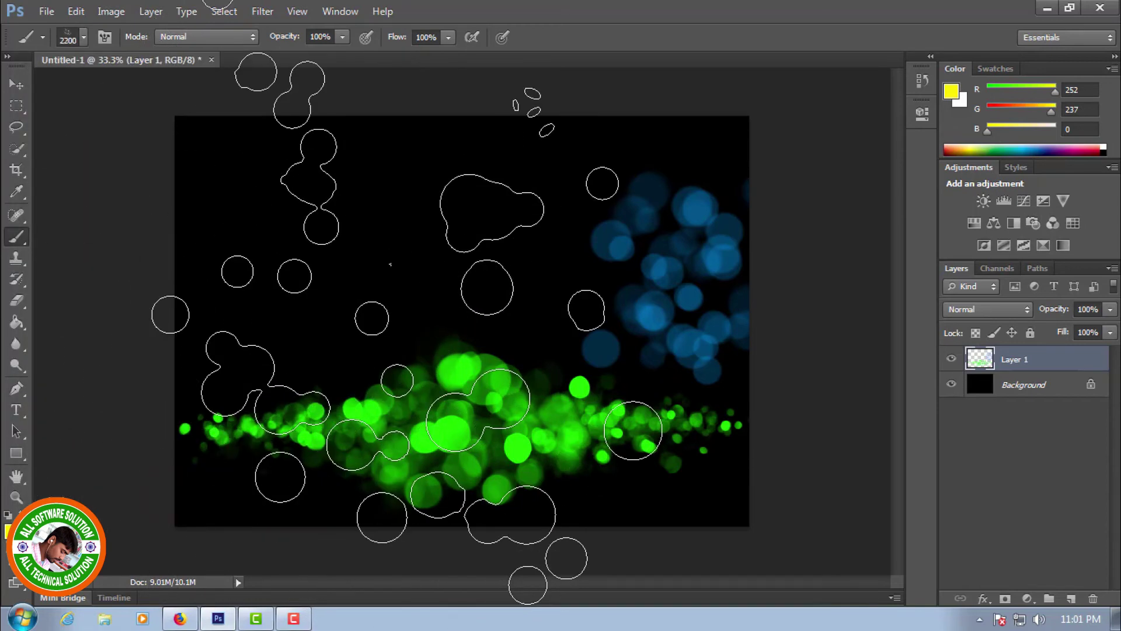
key("bracketleft")
key("bracketleft")
key("bracketleft")
key("bracketright")
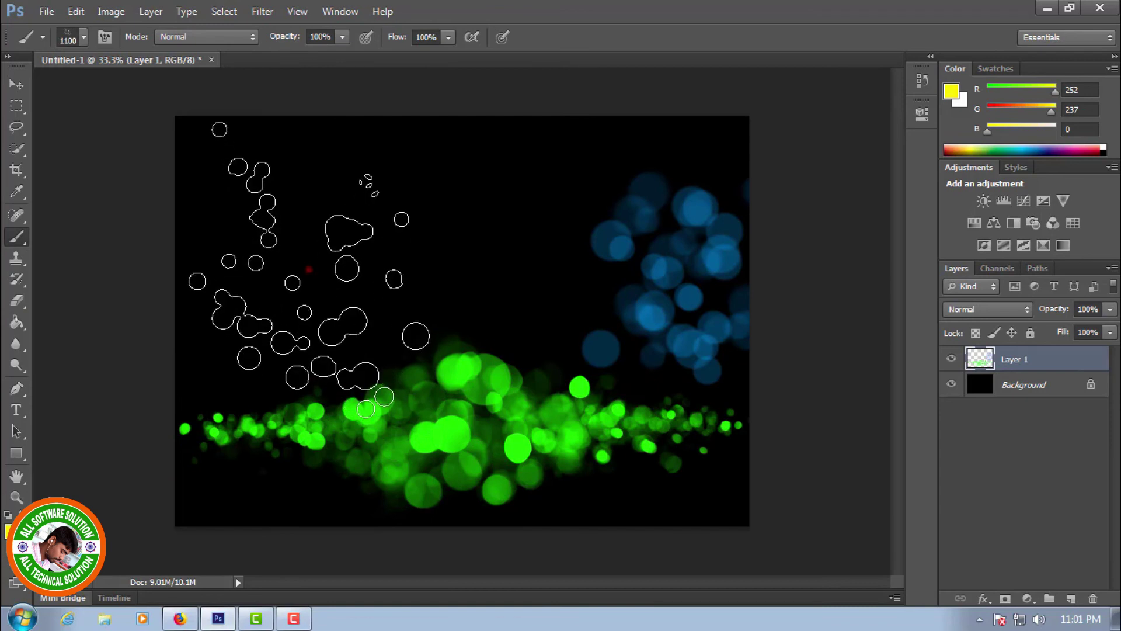
left_click(310, 260)
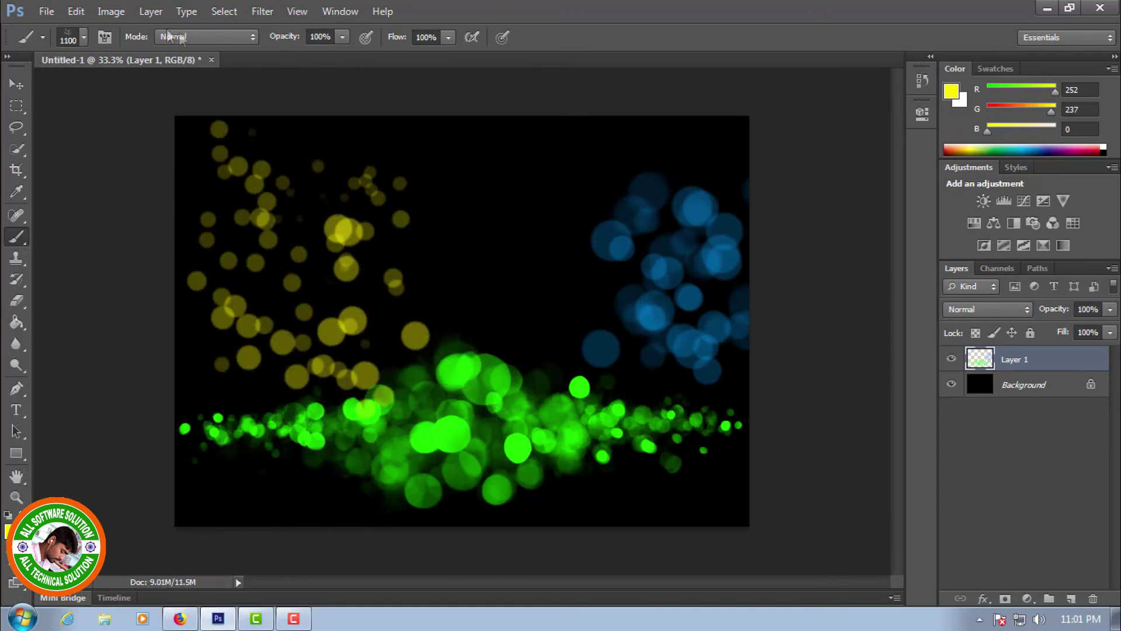
Choose the heart-shaped brush and stamp yellow hearts over the upper middle, enlarging it slightly
left_click(83, 39)
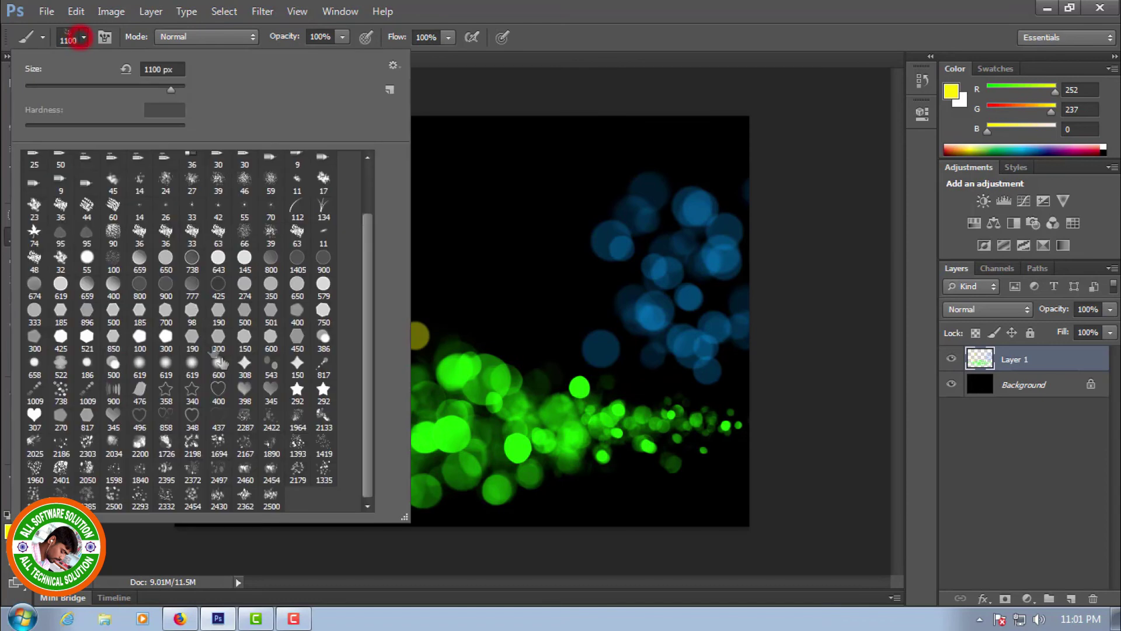
double_click(169, 416)
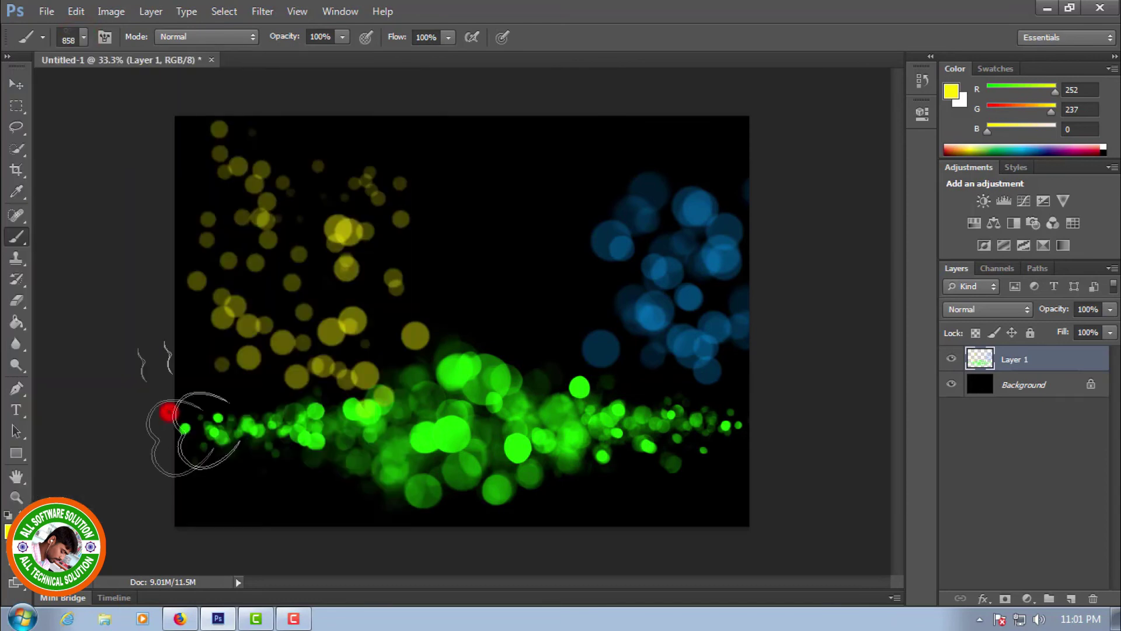
left_click(534, 230)
key("bracketright")
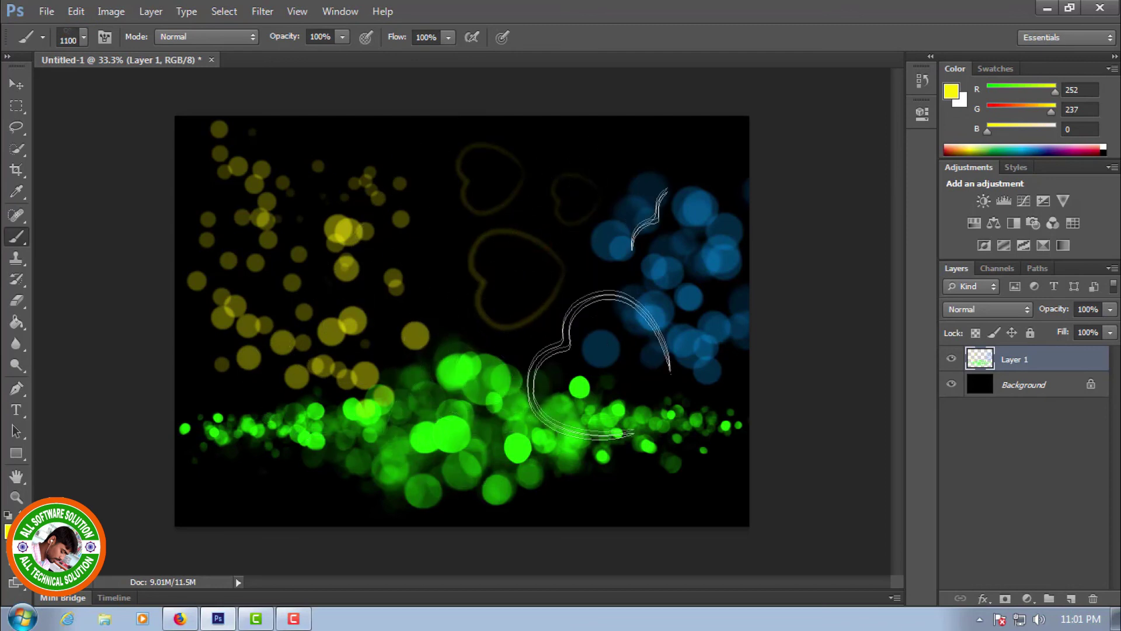